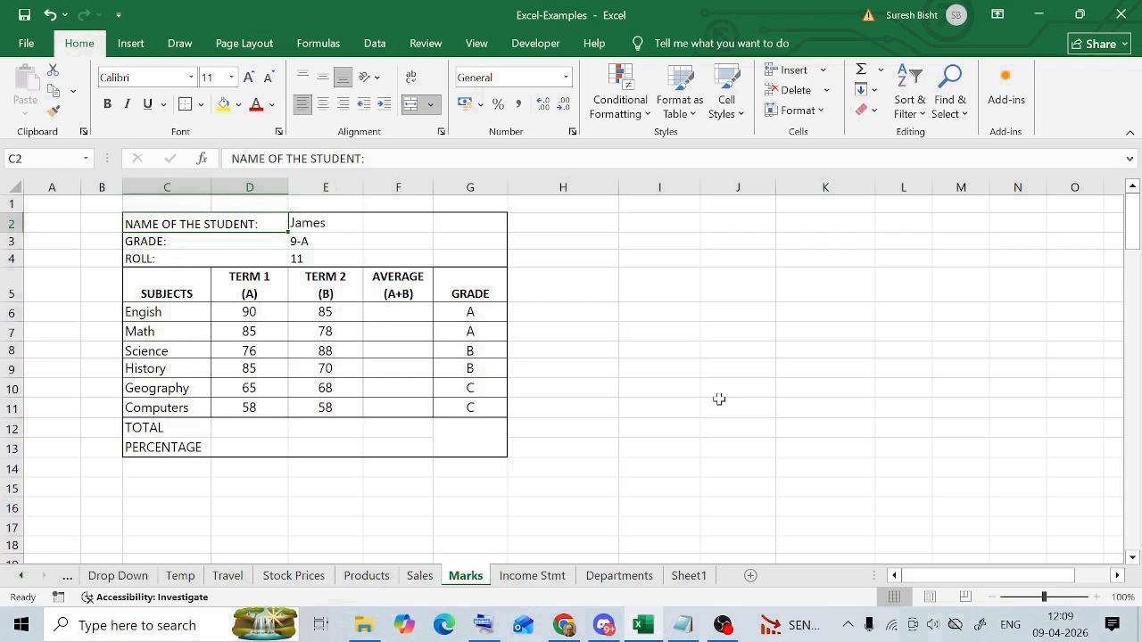
left_click(329, 225)
left_click_drag(207, 309, 158, 408)
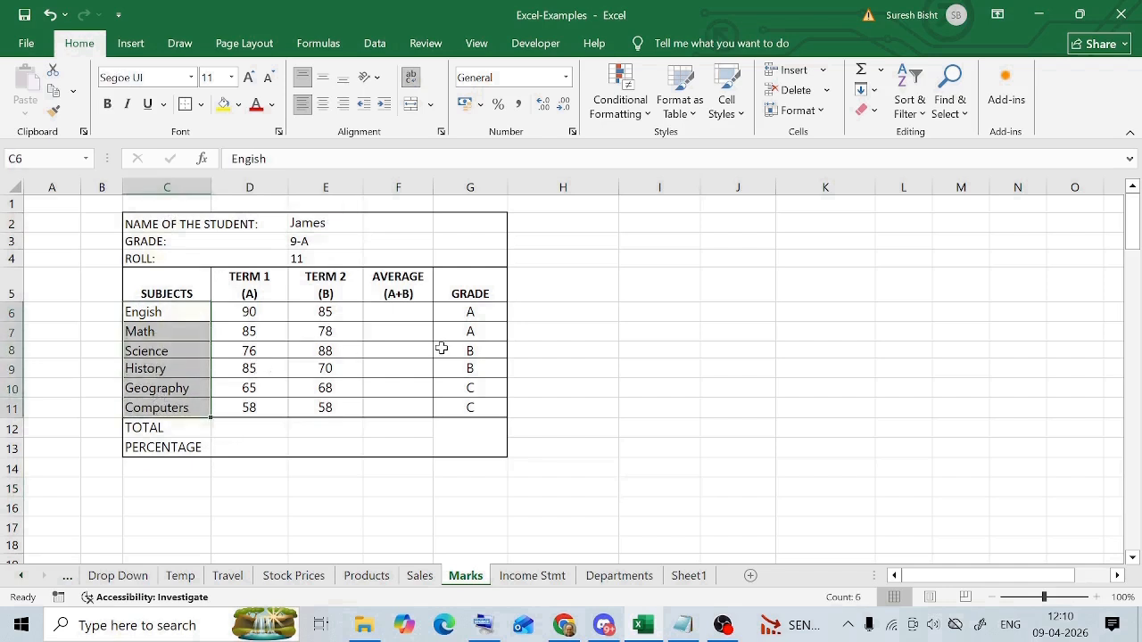
left_click(622, 340)
left_click(251, 287)
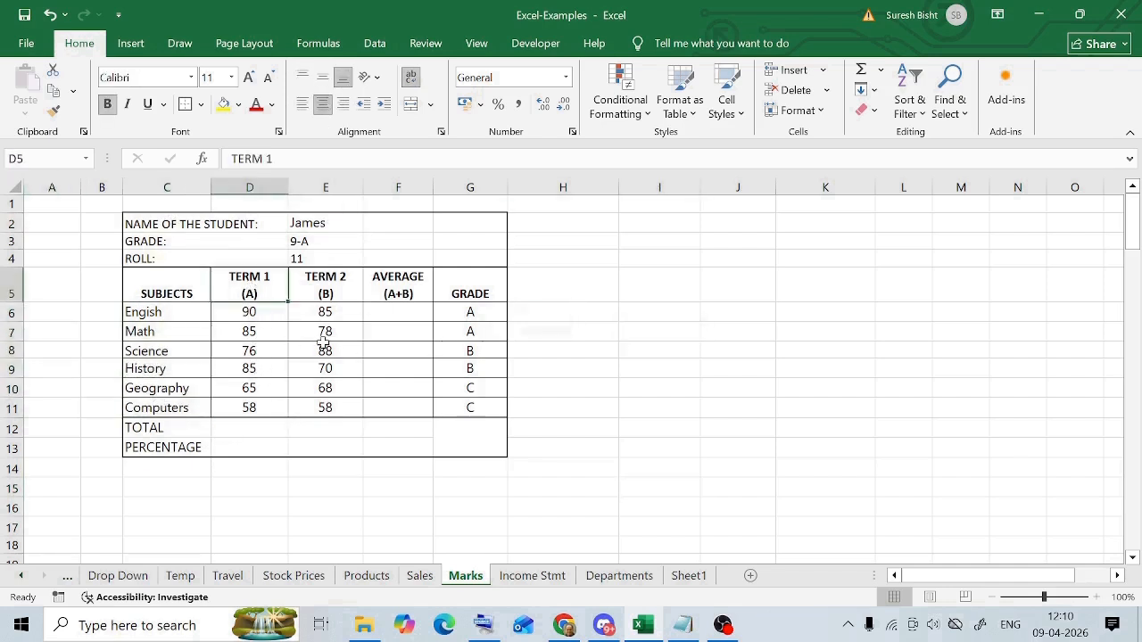
left_click_drag(250, 313, 255, 407)
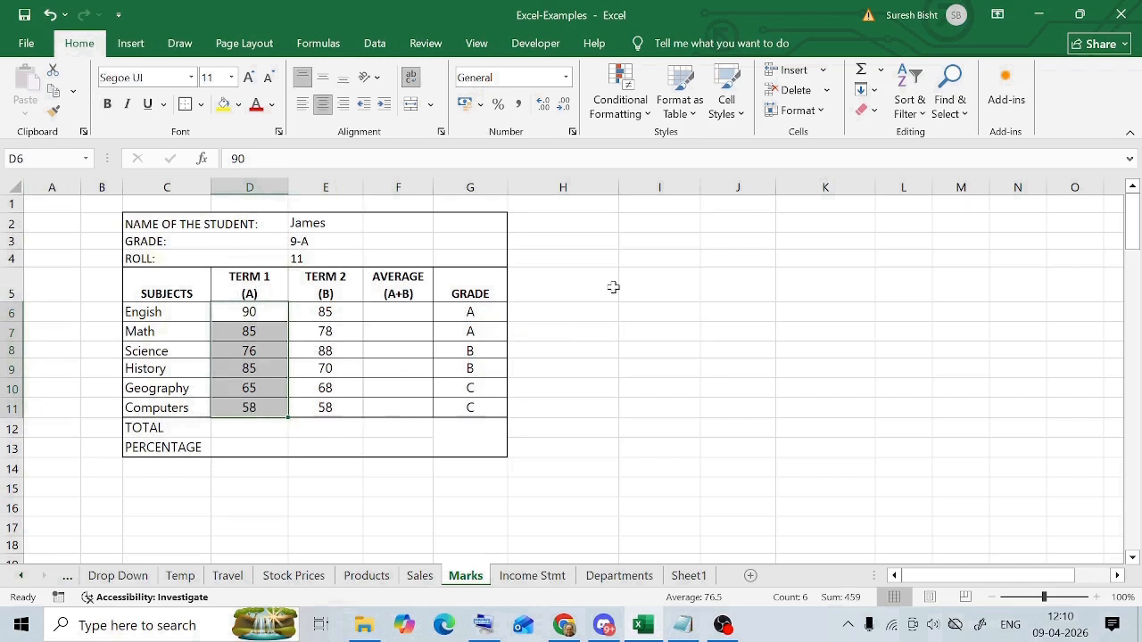
- Calculate the Term 1 total in cell D12 with the formula =SUM(D6:D11)
left_click(156, 426)
left_click(233, 426)
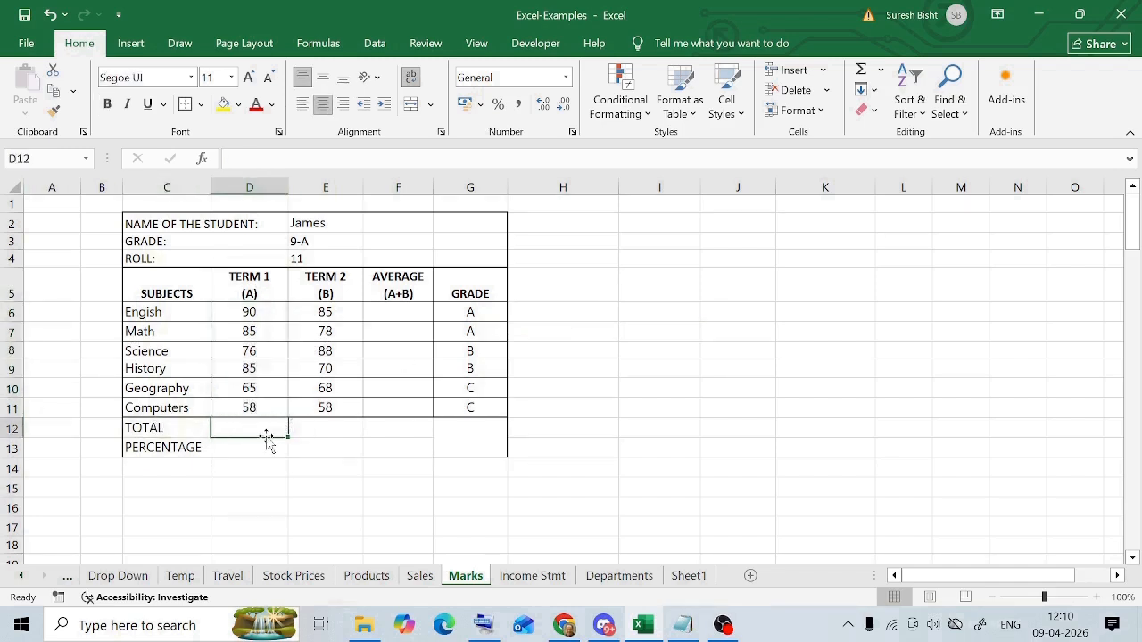
type("=sum")
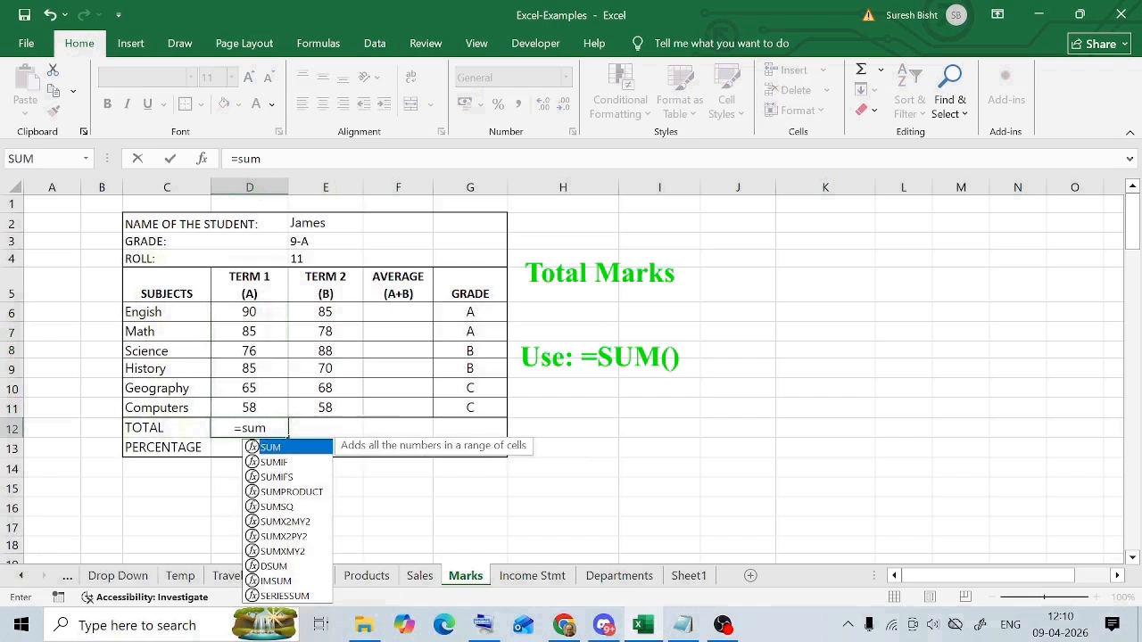
key("Tab")
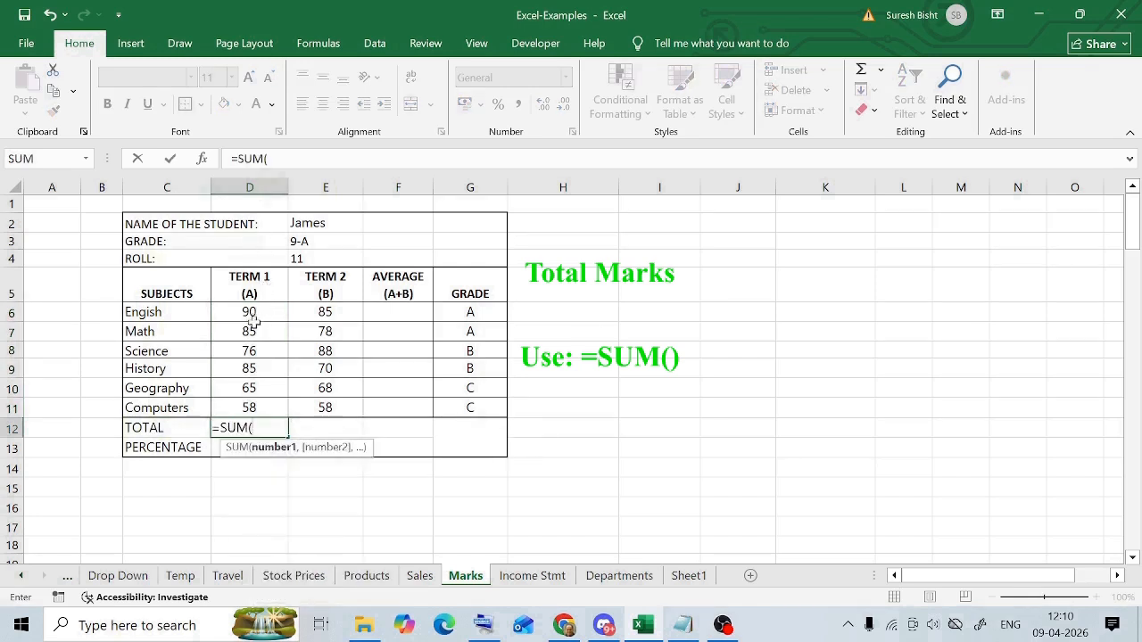
left_click_drag(249, 318, 249, 408)
type(")")
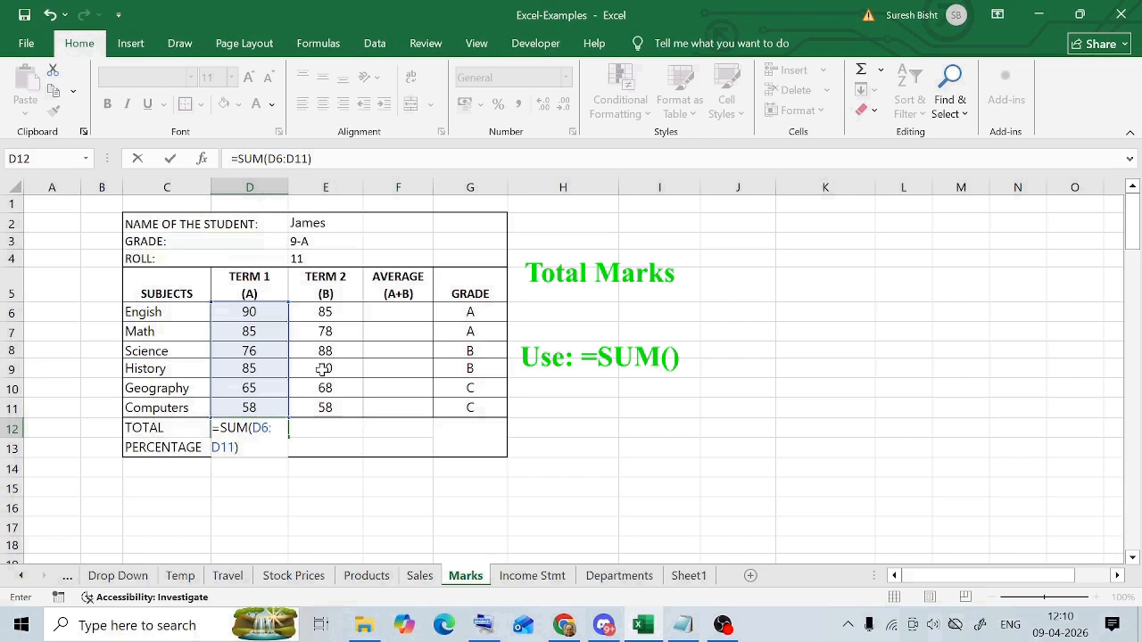
key("ctrl+Return")
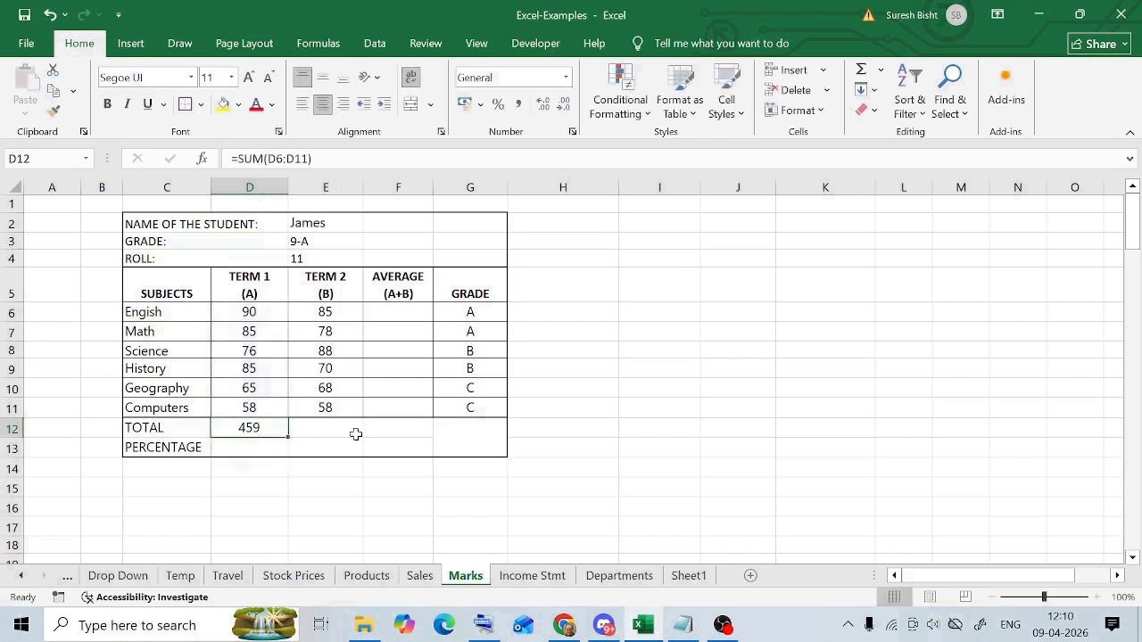
left_click_drag(249, 313, 252, 408)
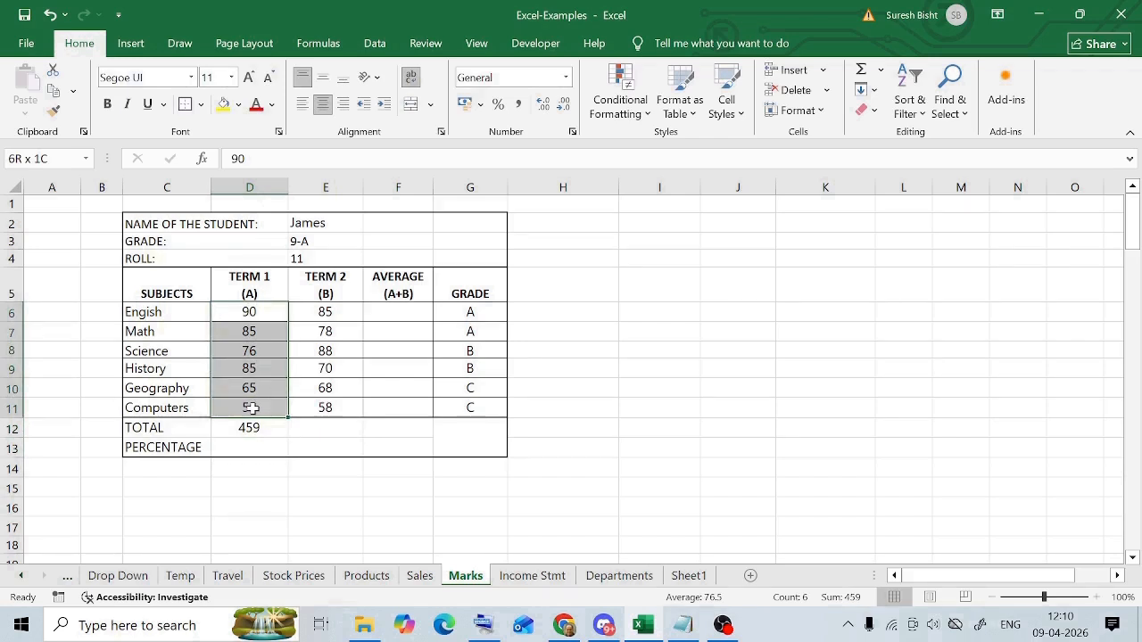
left_click(360, 388)
left_click(255, 429)
- Calculate the Term 1 percentage in cell D13 with =D12/600 and format it in Percent Style
left_click(248, 446)
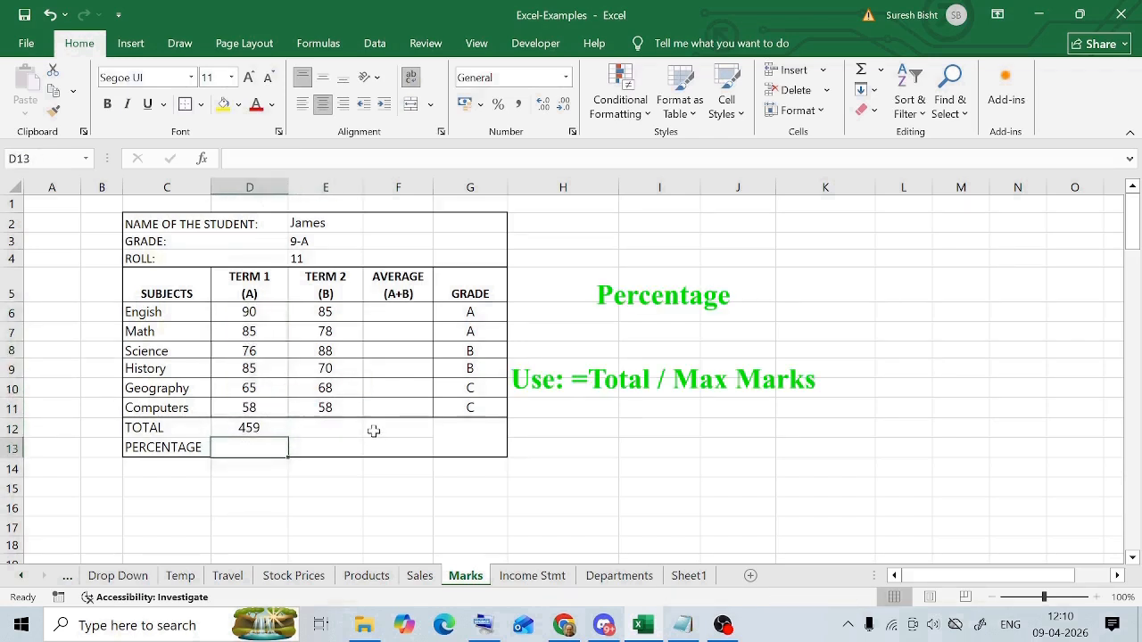
type("=")
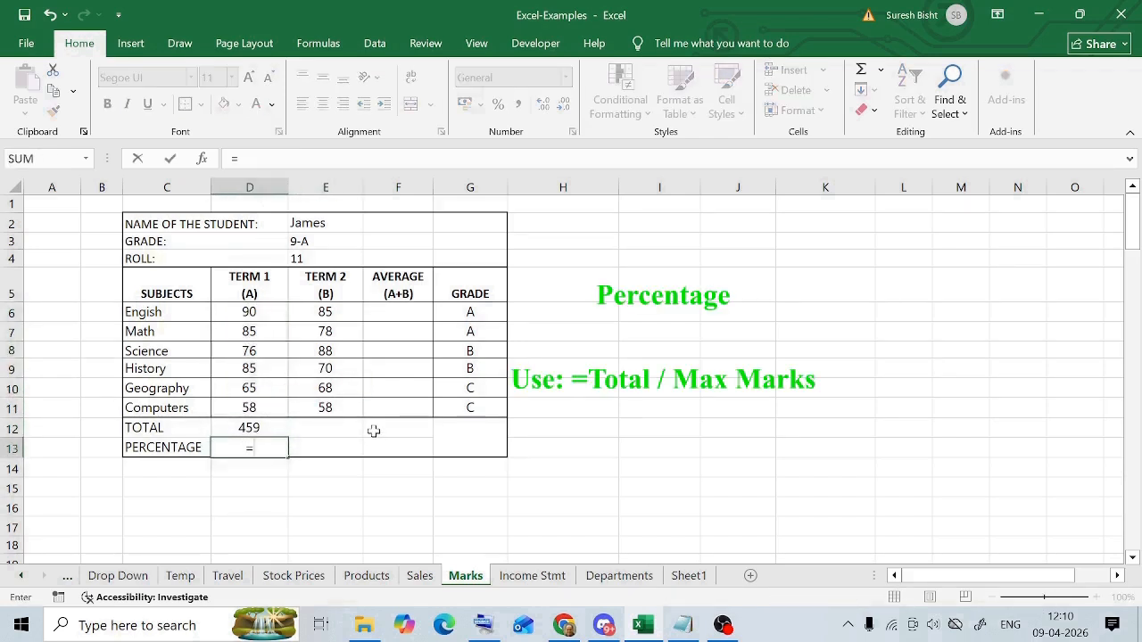
left_click(249, 428)
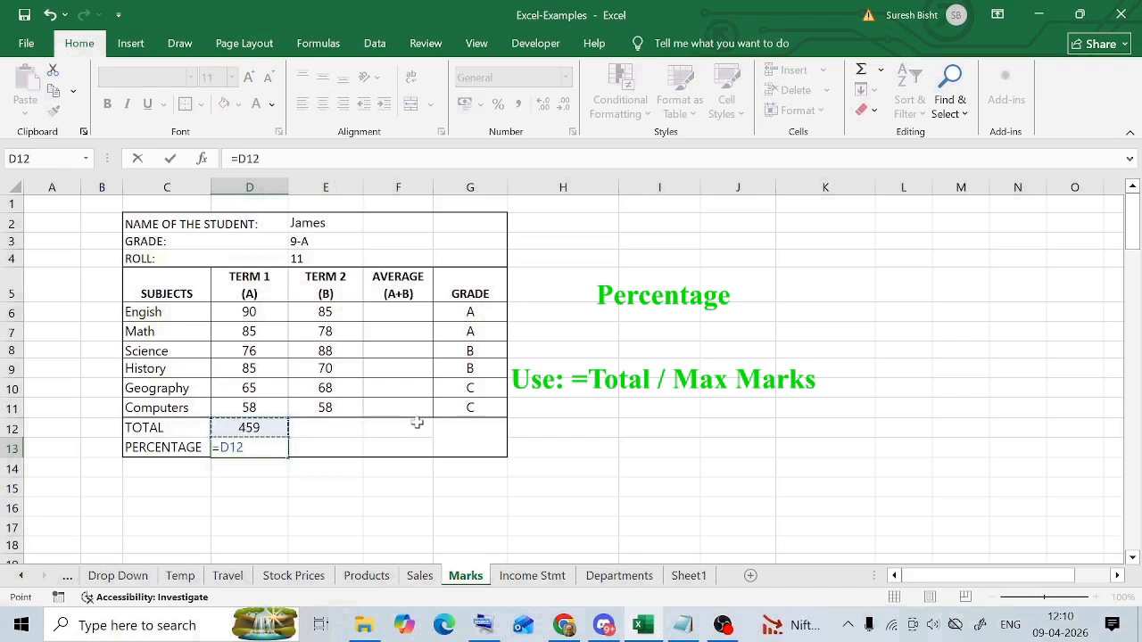
type("/600")
key("Return")
key("Up")
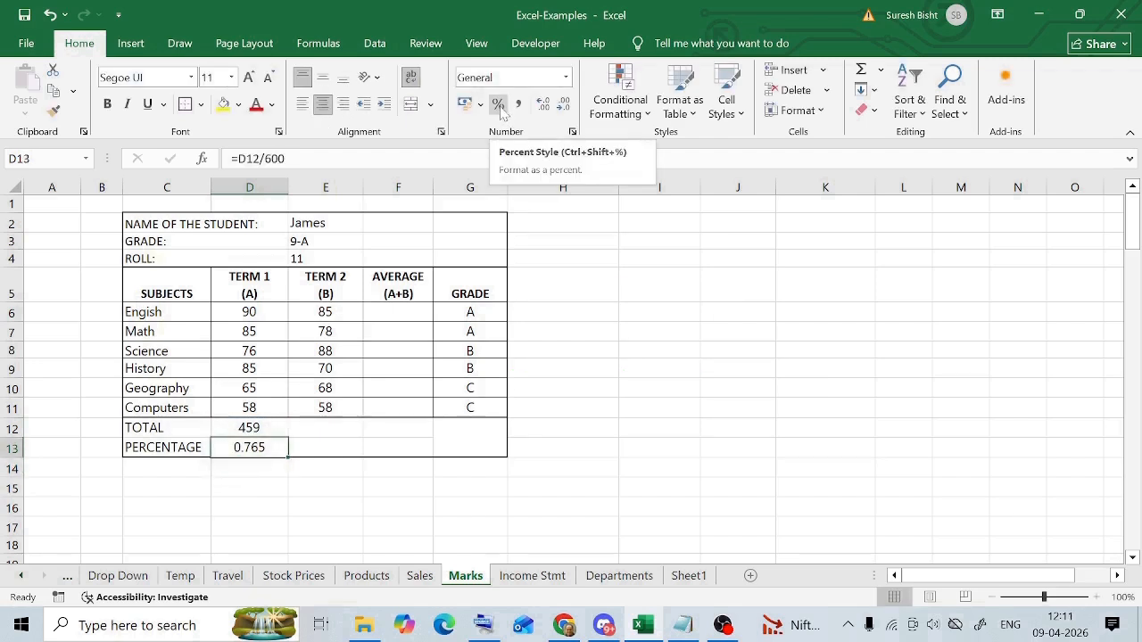
left_click(500, 104)
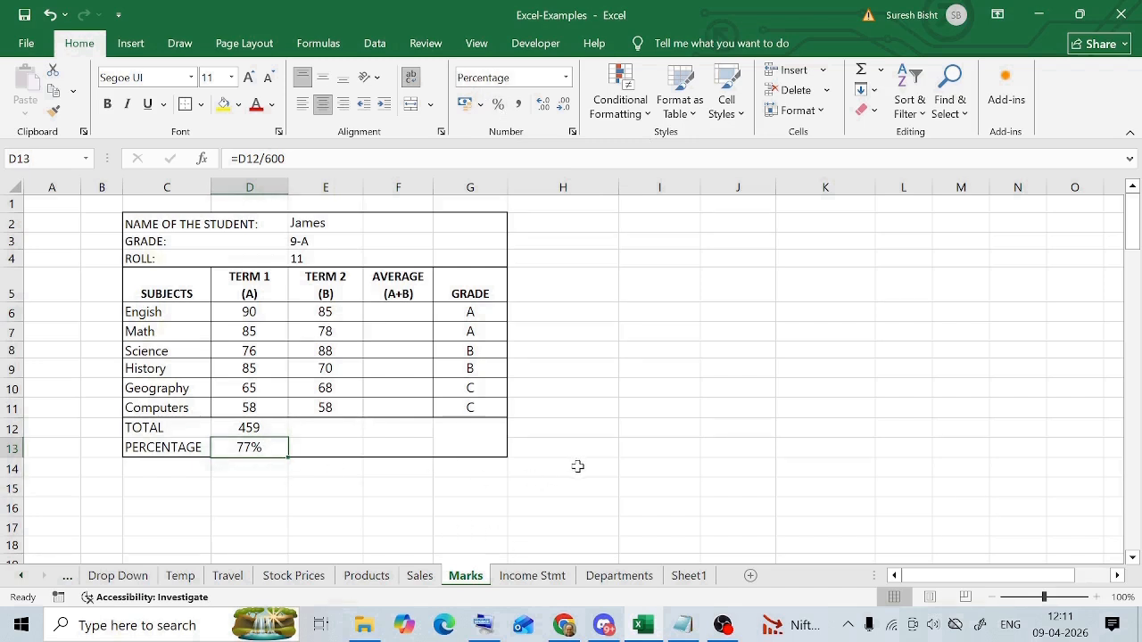
key("Up")
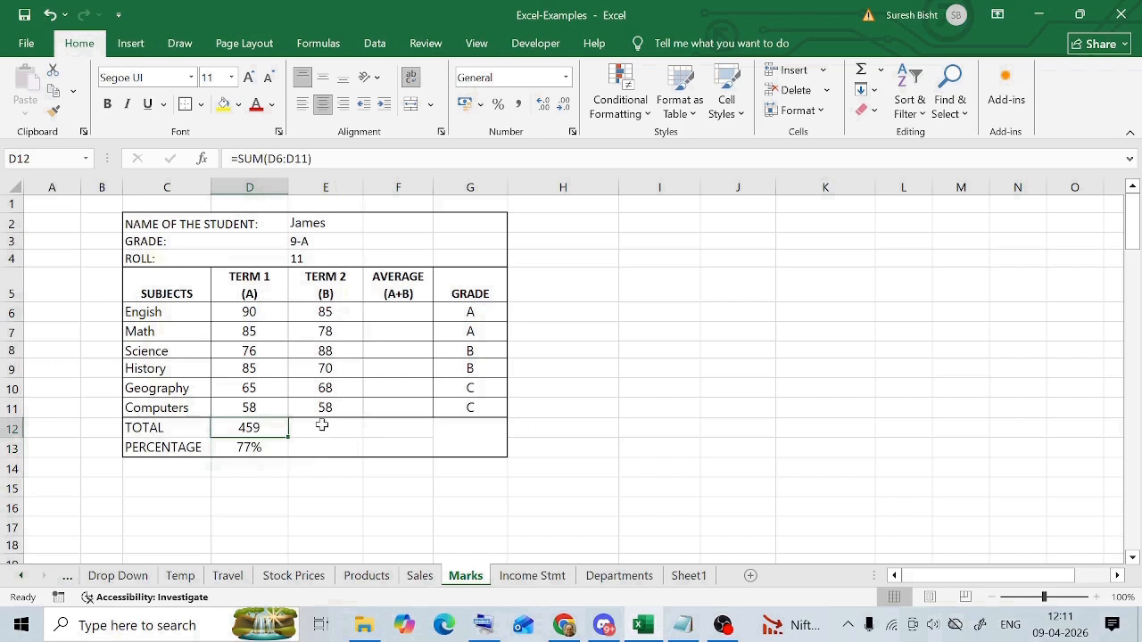
left_click(324, 425)
left_click(334, 446)
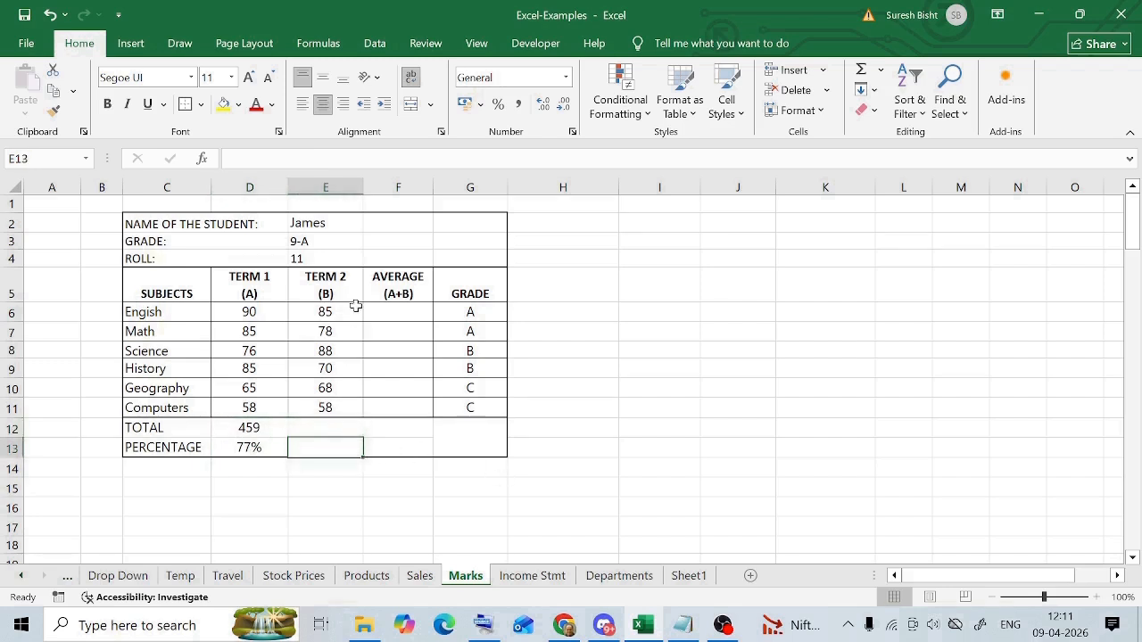
left_click(341, 285)
- Copy the Term 1 total and percentage formulas from D12:D13 to the Term 2 cells E12:E13
left_click(257, 431)
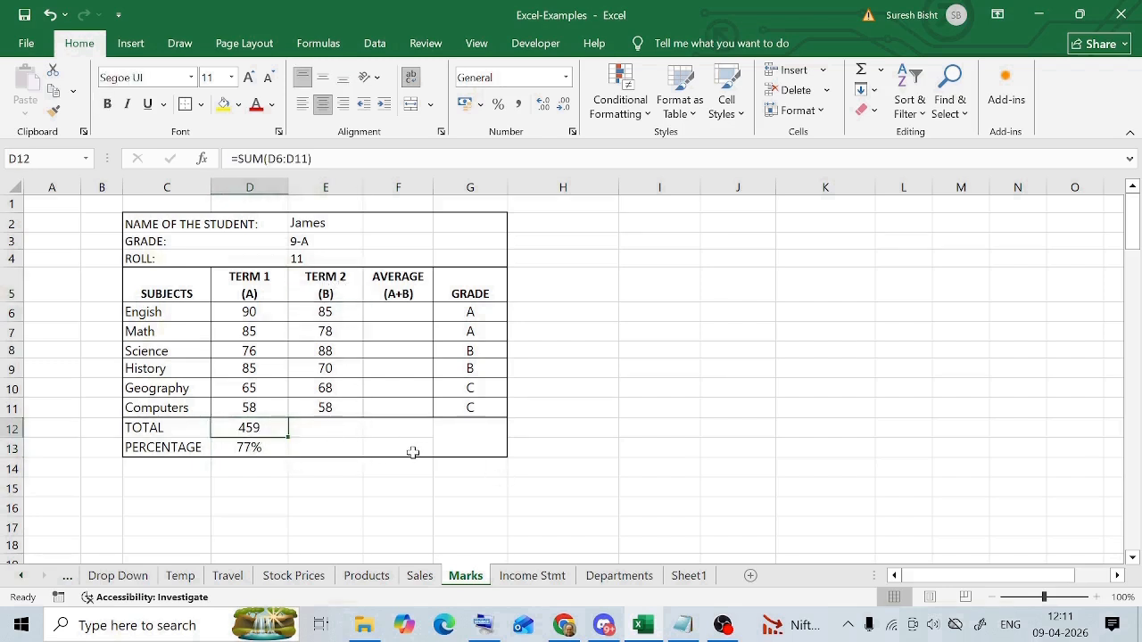
left_click(266, 449, "shift")
key("ctrl+c")
left_click(329, 428)
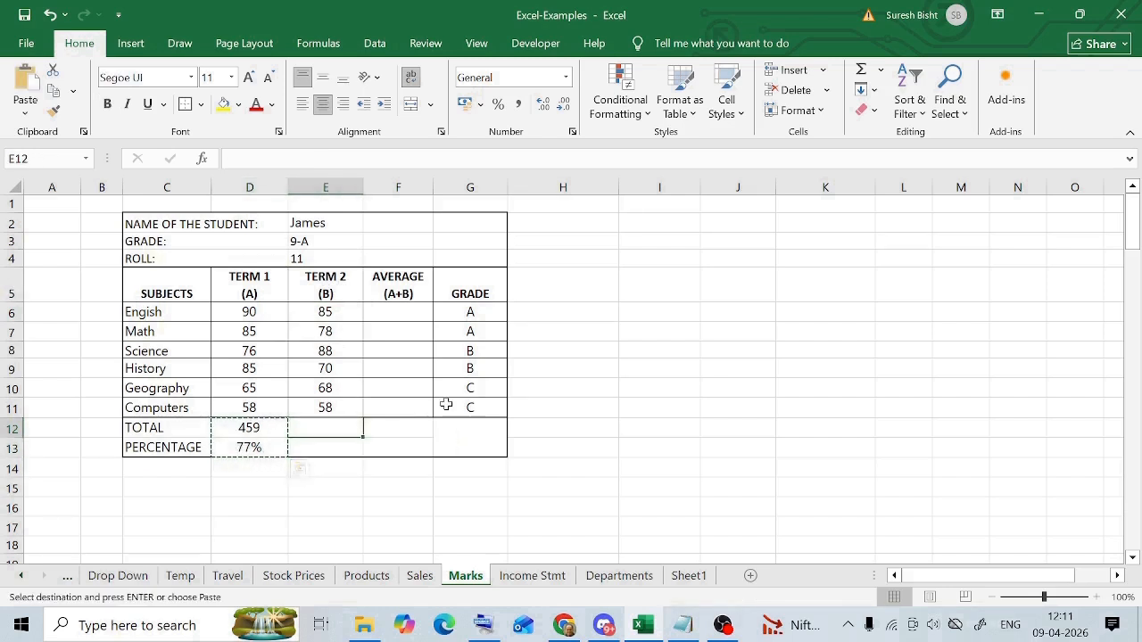
key("ctrl+v")
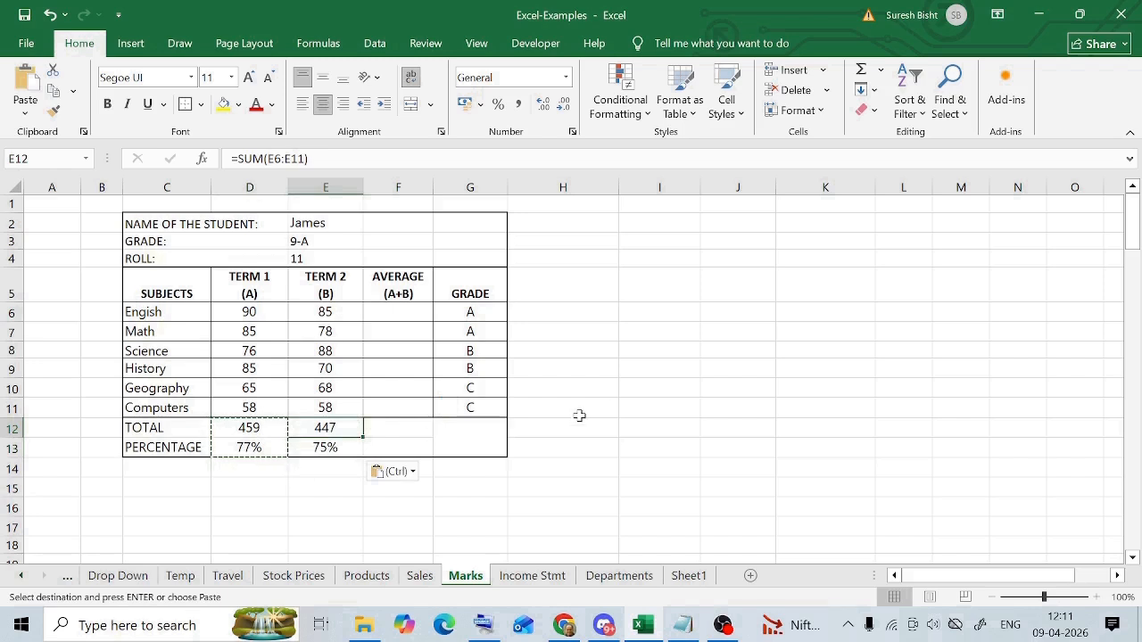
key("Escape")
- Examine the cell references in the copied Term 2 total and percentage formulas in E12 and E13
left_click(330, 448)
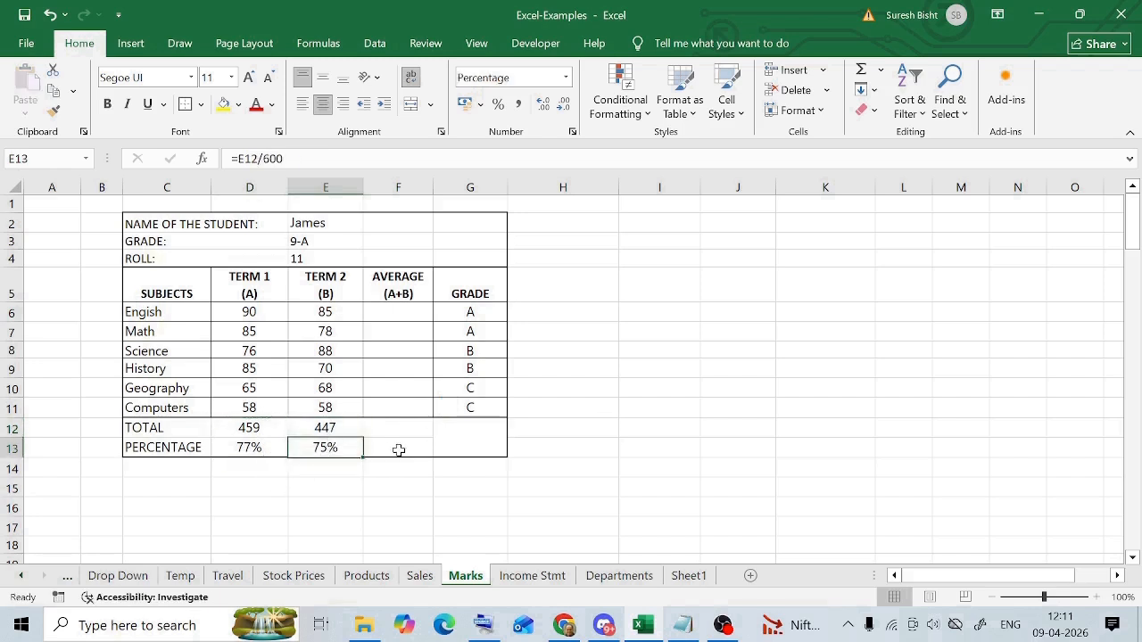
left_click(332, 430)
left_click(328, 446)
left_click(339, 430)
double_click(345, 431)
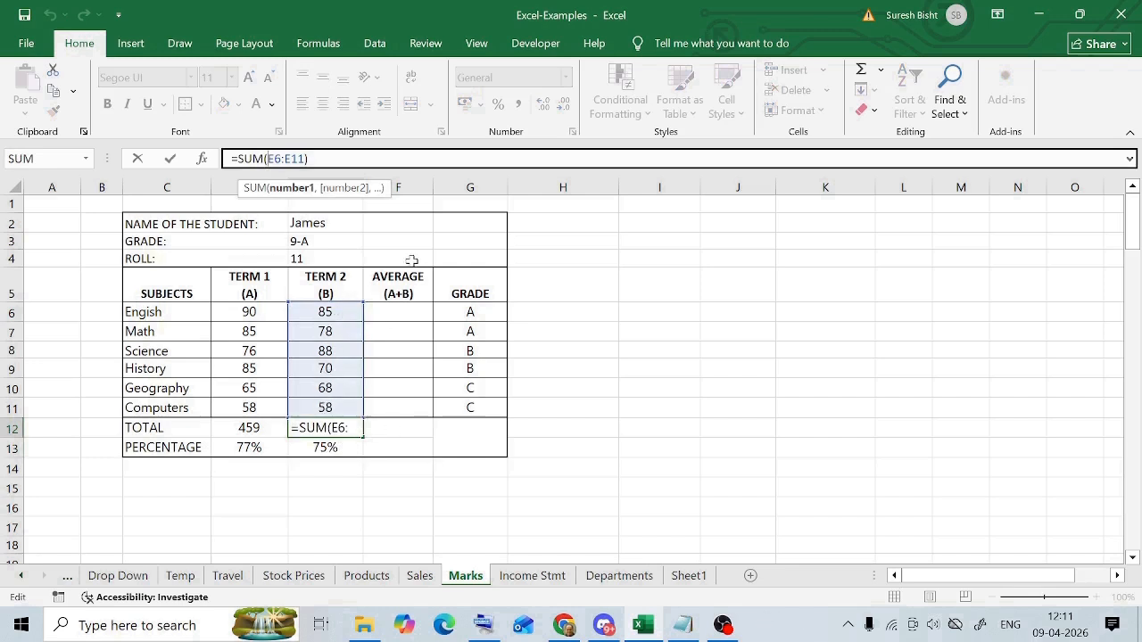
key("Escape")
left_click(314, 449)
left_click(234, 159)
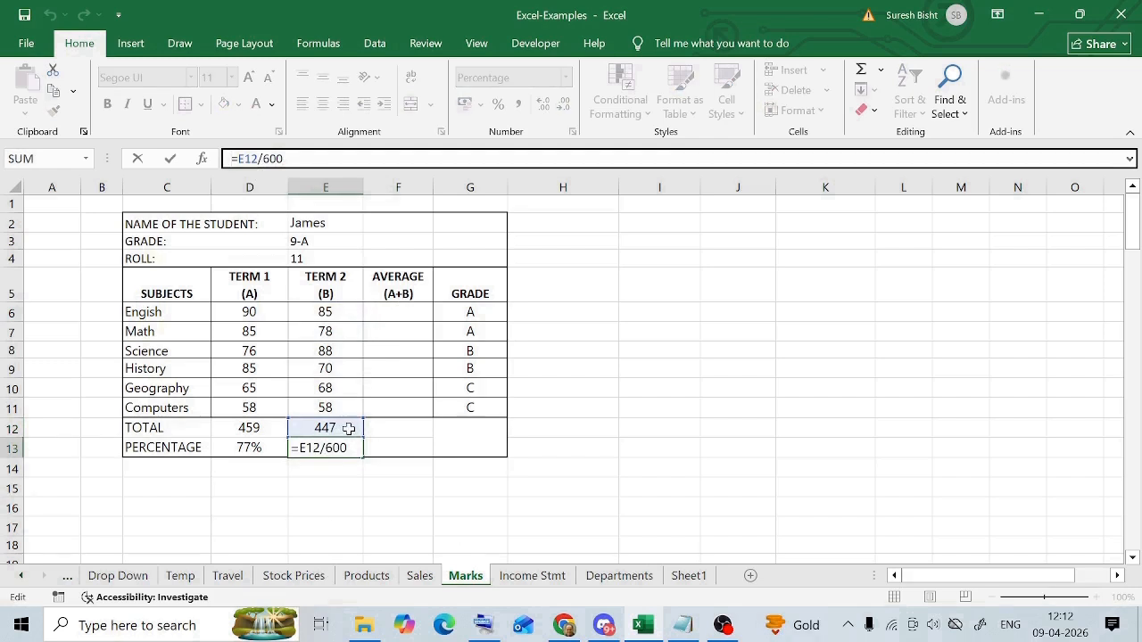
left_click(348, 428)
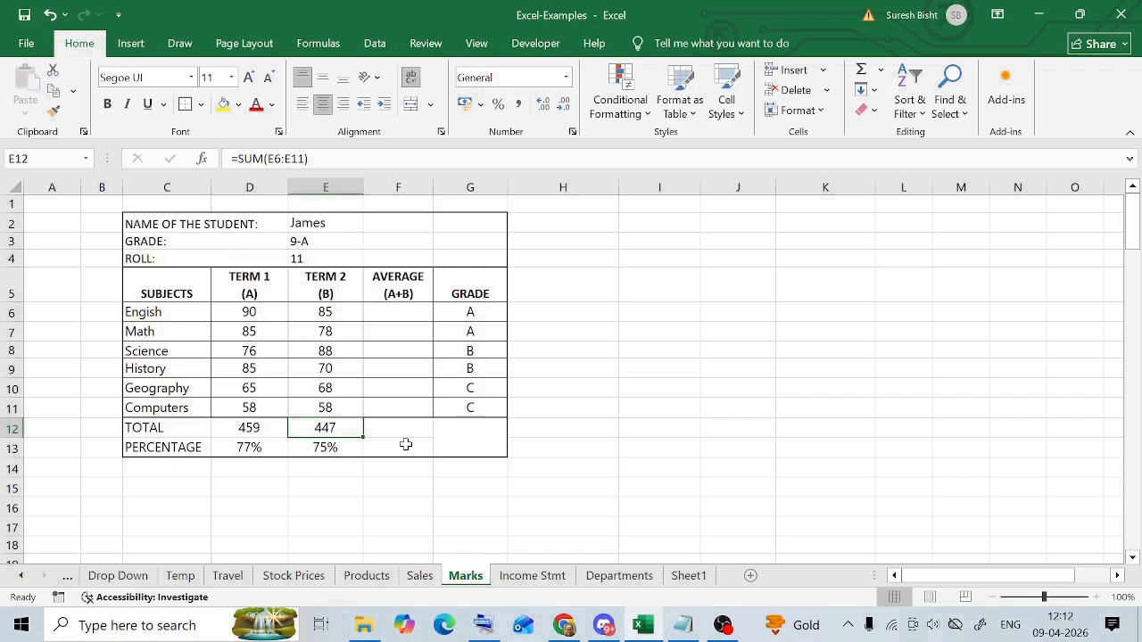
left_click(249, 446)
left_click(330, 445)
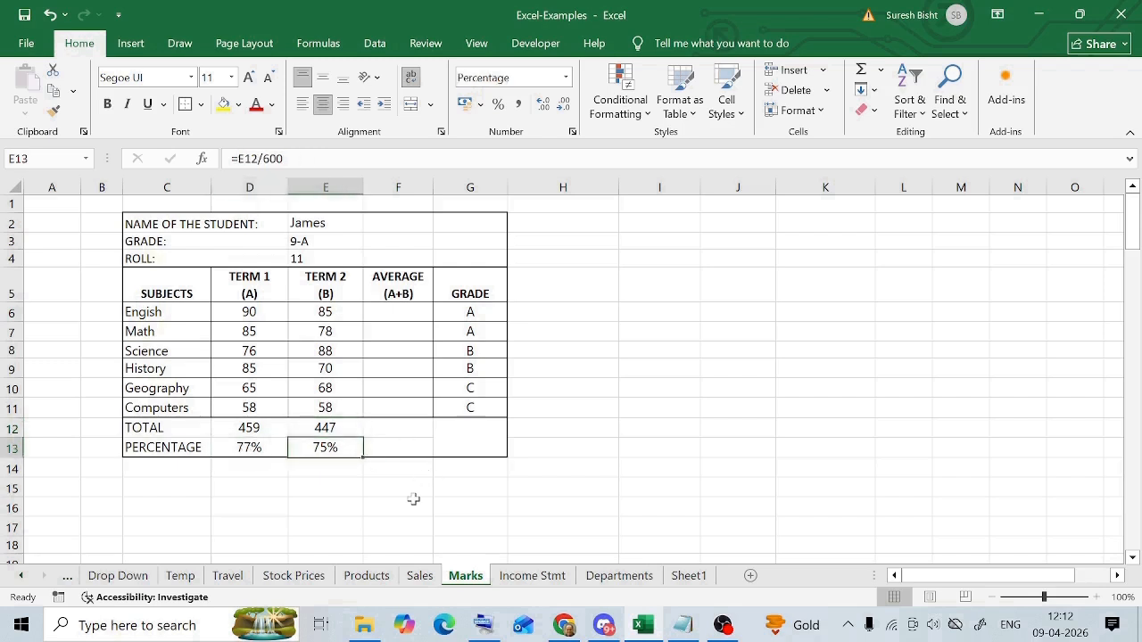
- Calculate the English average of both terms in cell F6 with the formula =AVERAGE(D6:E6)
left_click(408, 313)
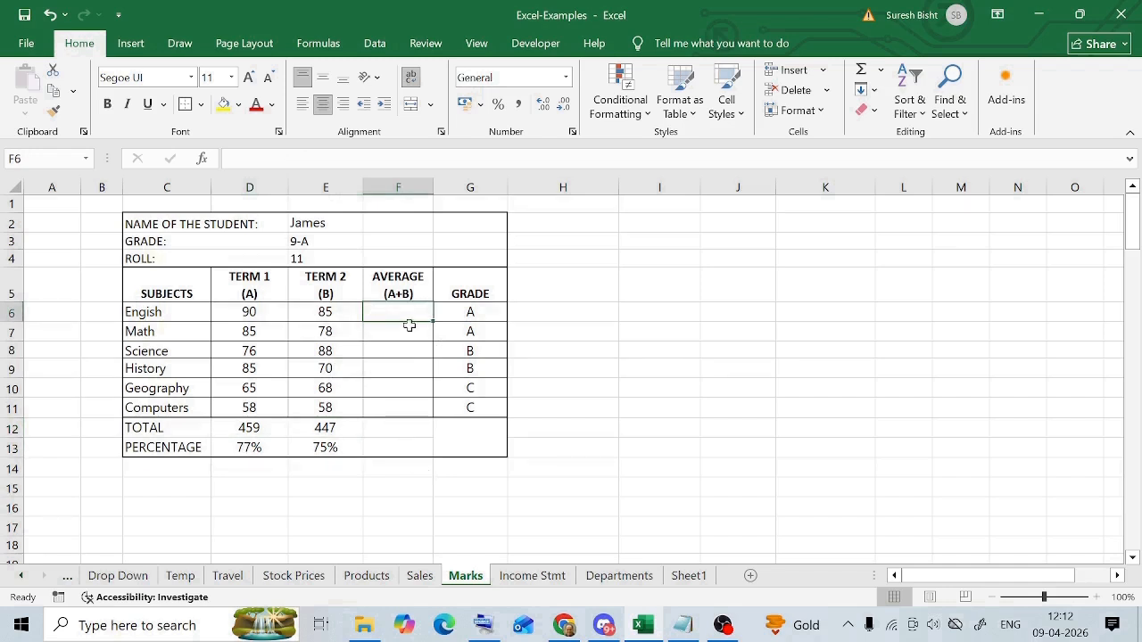
type("=")
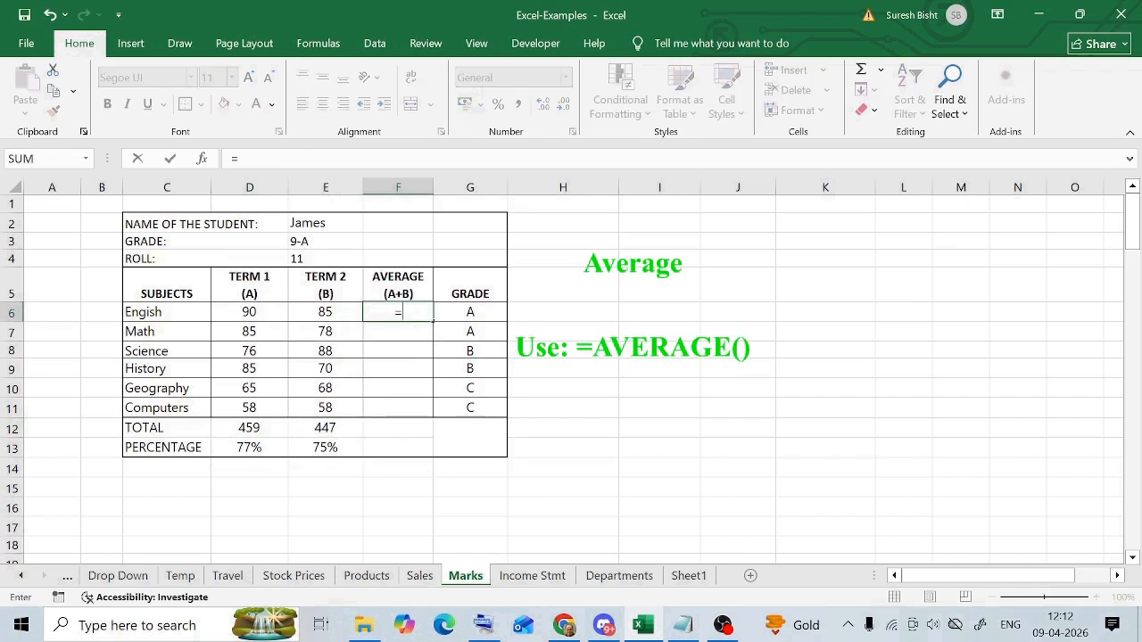
type("AVERAG")
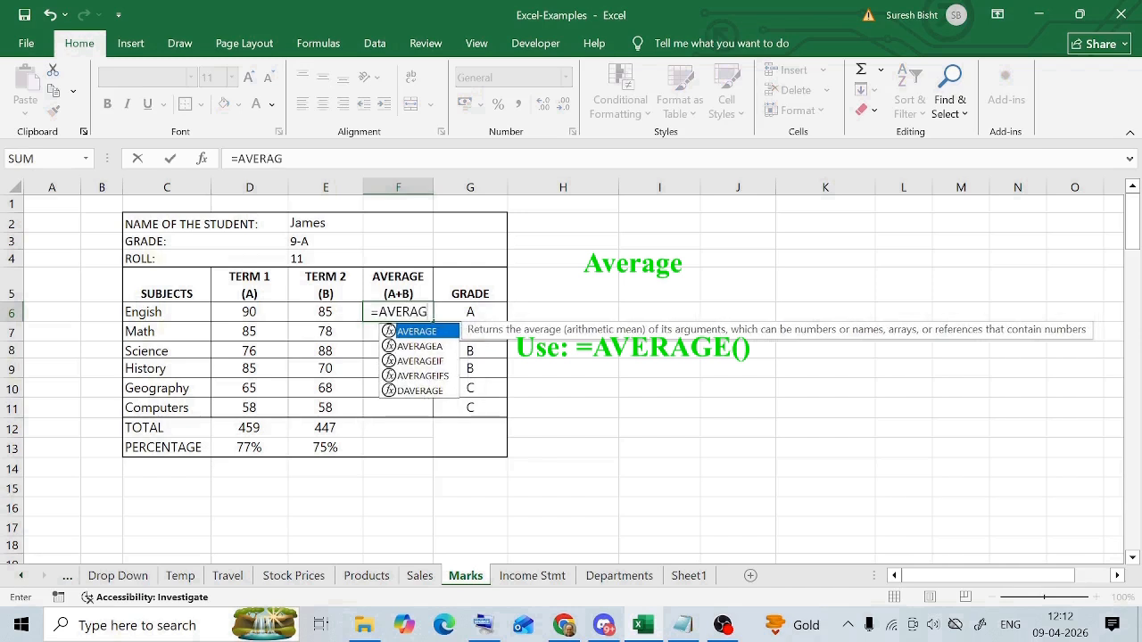
double_click(420, 333)
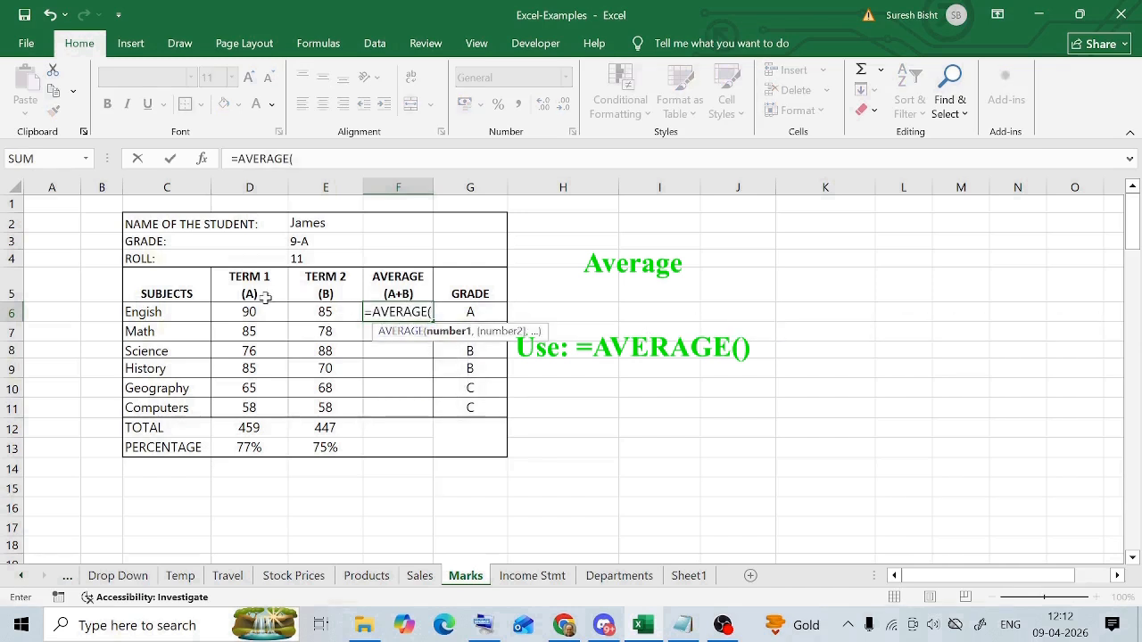
left_click_drag(248, 312, 325, 312)
left_click(384, 158)
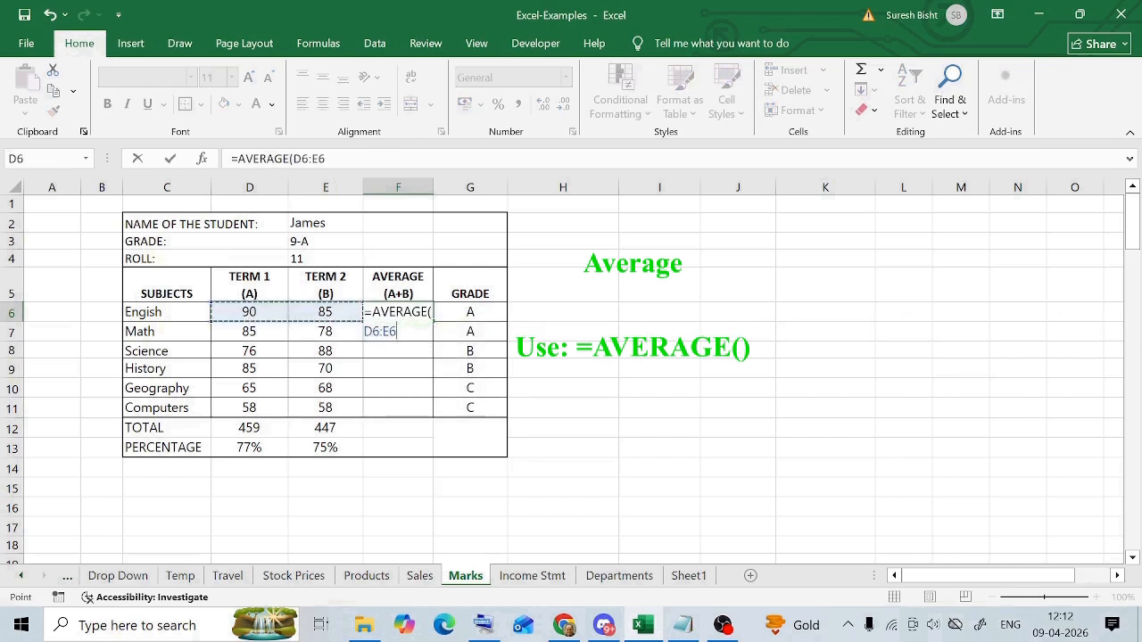
type(")")
key("Return")
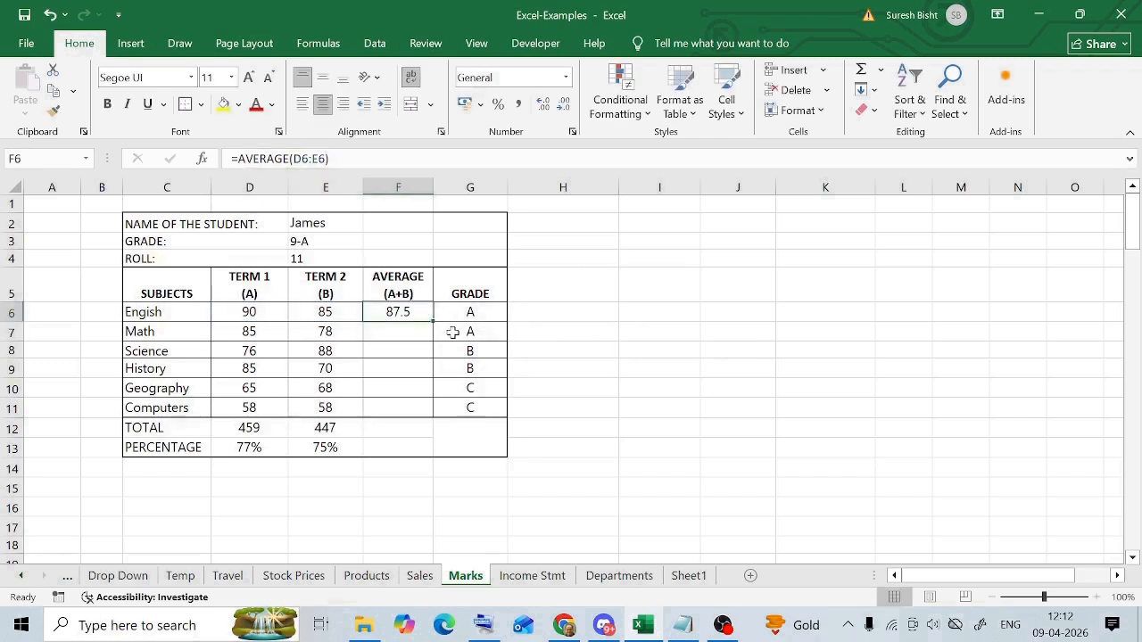
- Examine the range used by the average formula in F6 and the empty average cells below it
left_click(395, 314)
key("F2")
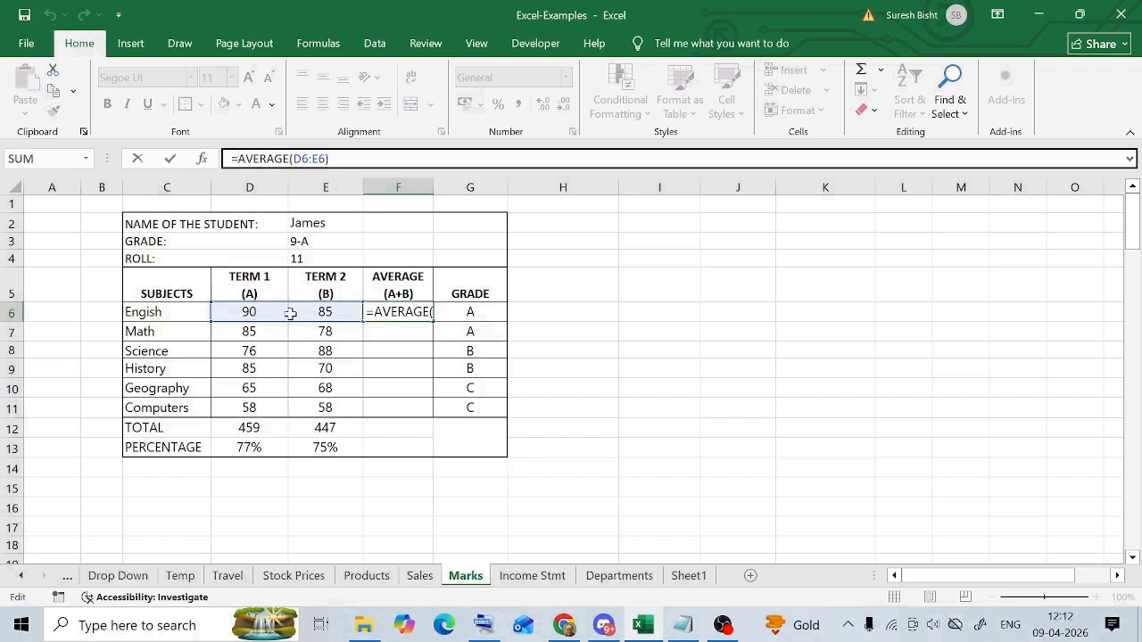
key("Escape")
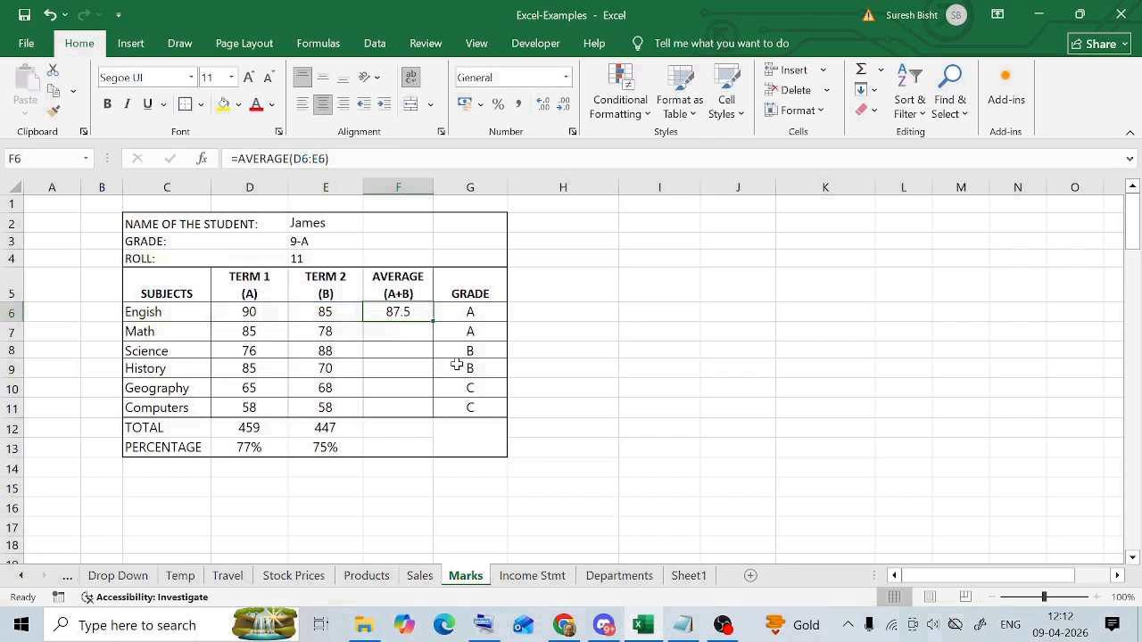
key("Down")
key("Down")
key("Down")
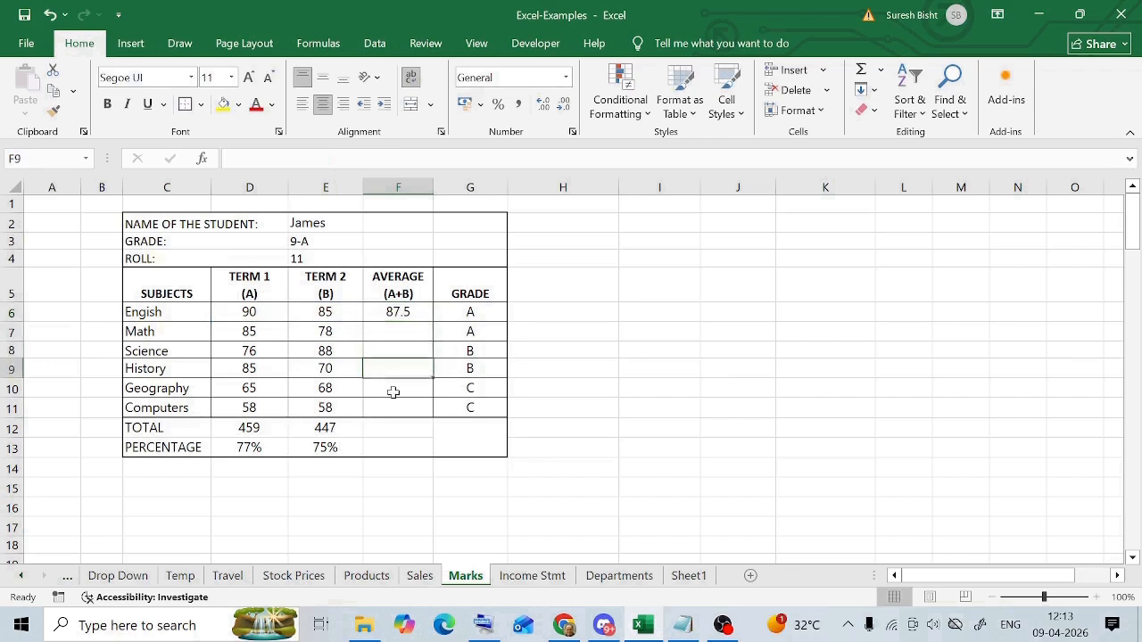
left_click(392, 390)
left_click(391, 409)
- Fill the average formula from F6 down through F11 for the remaining subjects
left_click(414, 315)
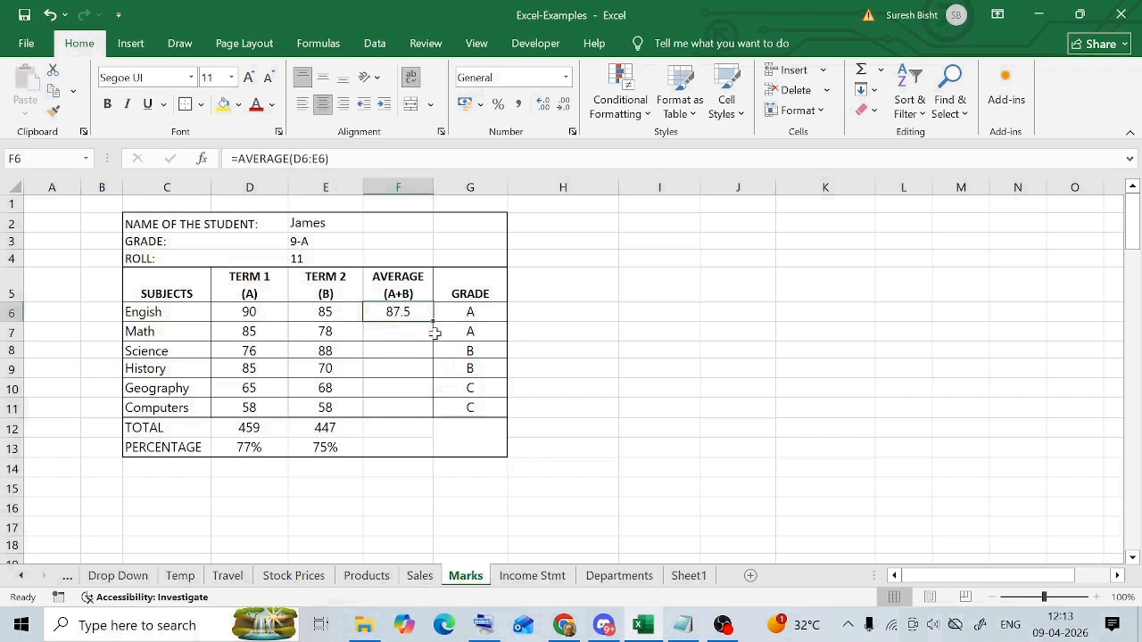
left_click_drag(433, 323, 429, 416)
key("Down")
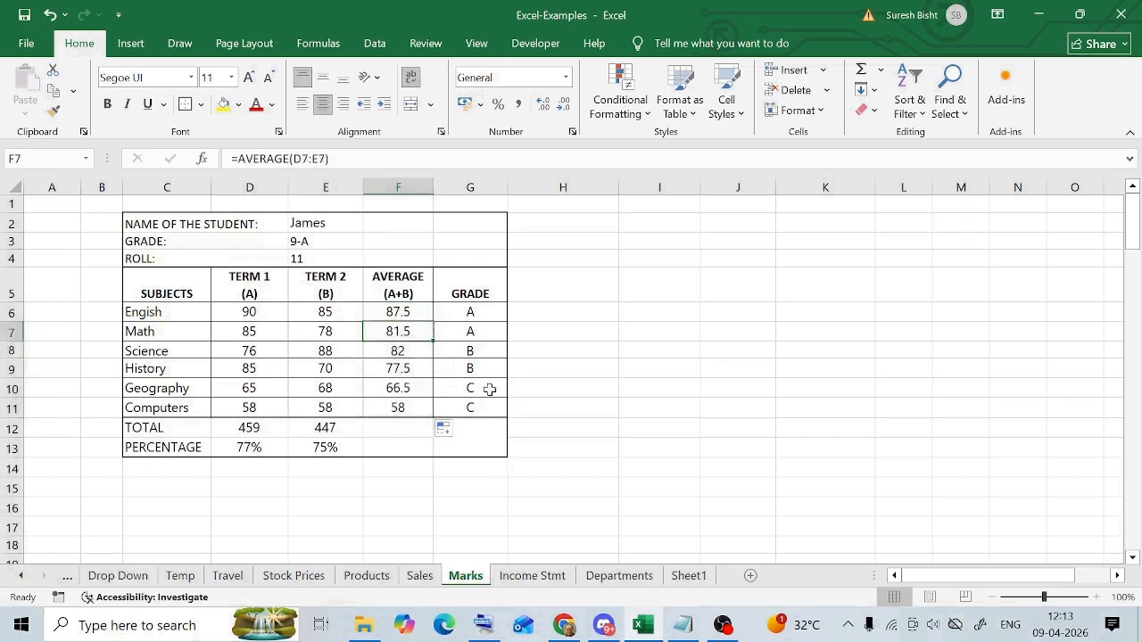
- Examine the cell ranges used by the copied average formulas in F6 through F11
left_click(417, 351)
left_click(413, 371)
left_click(419, 316)
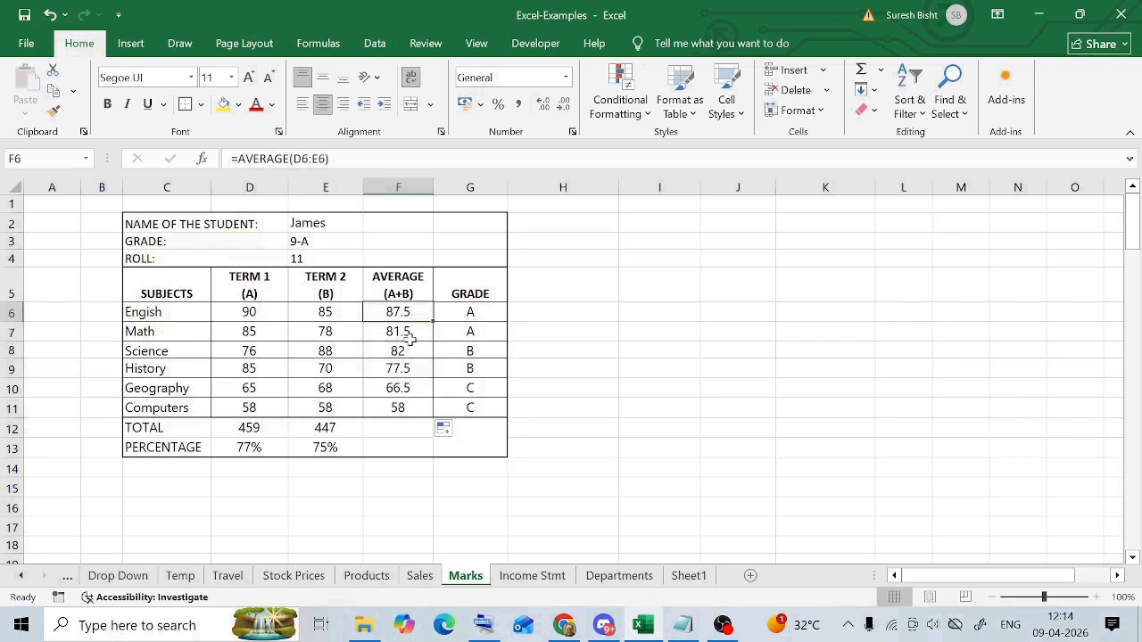
left_click(408, 336)
left_click(406, 351)
left_click(408, 370)
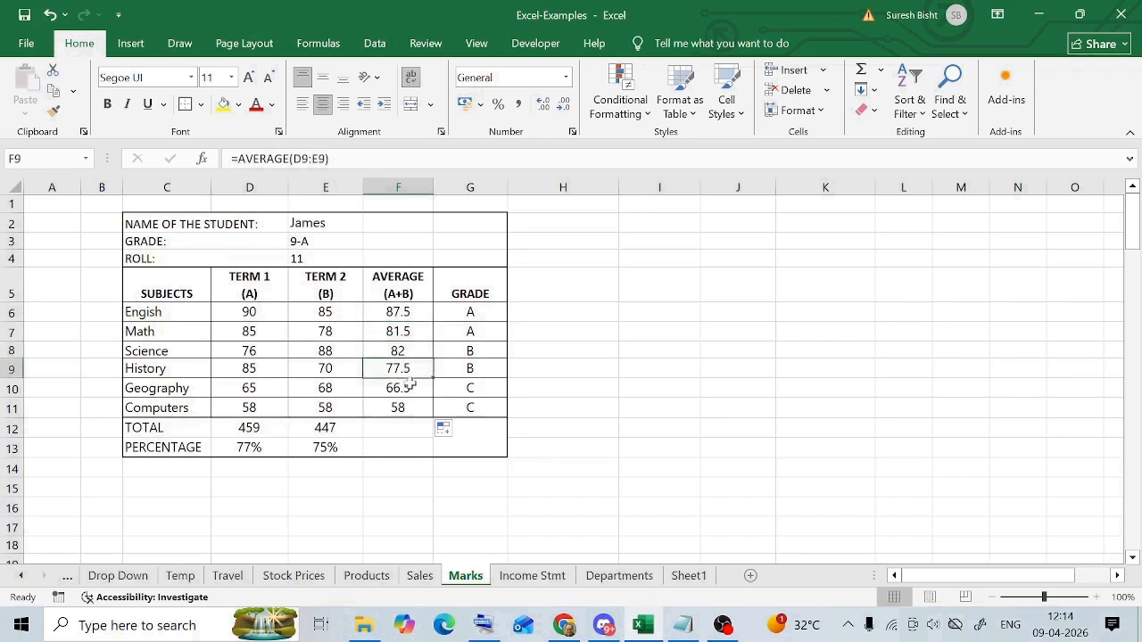
left_click(406, 388)
left_click(401, 408)
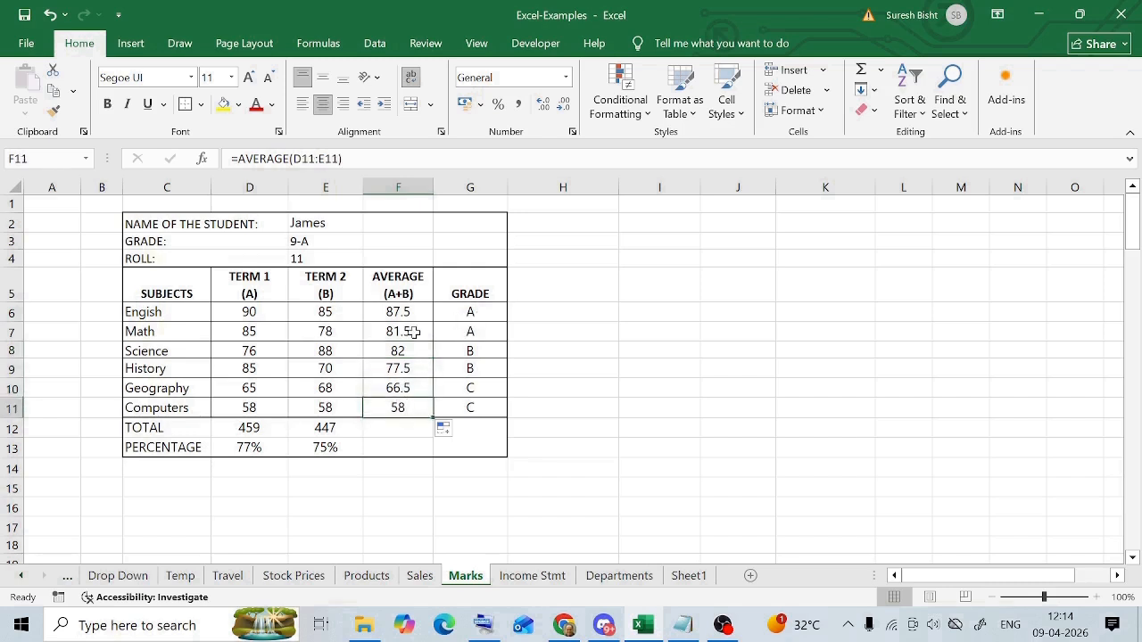
left_click(413, 332)
left_click(409, 349)
left_click(408, 368)
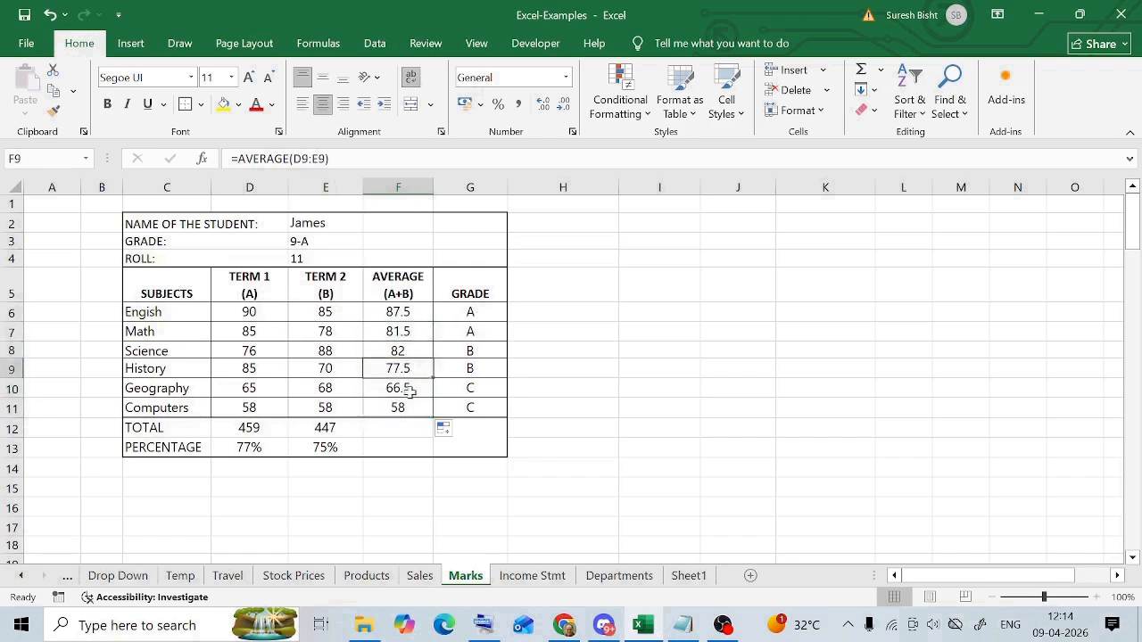
left_click(404, 390)
- Look over the subject grades in G6 through G11, the English average and the empty total cell F12
left_click_drag(471, 312, 485, 408)
left_click(585, 317)
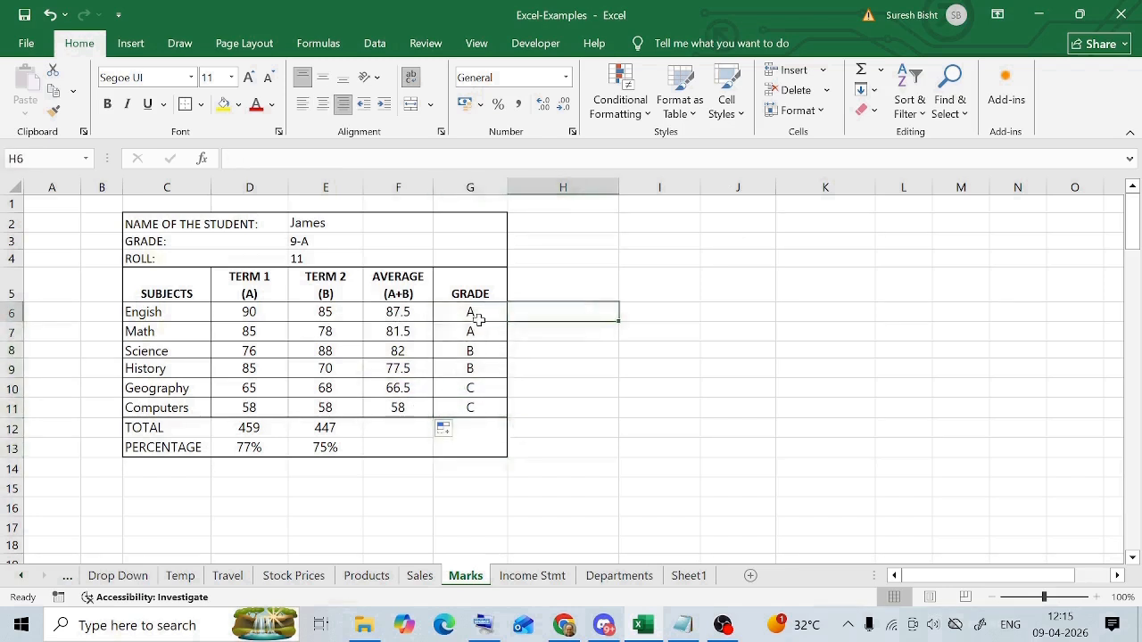
left_click(478, 321)
left_click(406, 424)
left_click(403, 313)
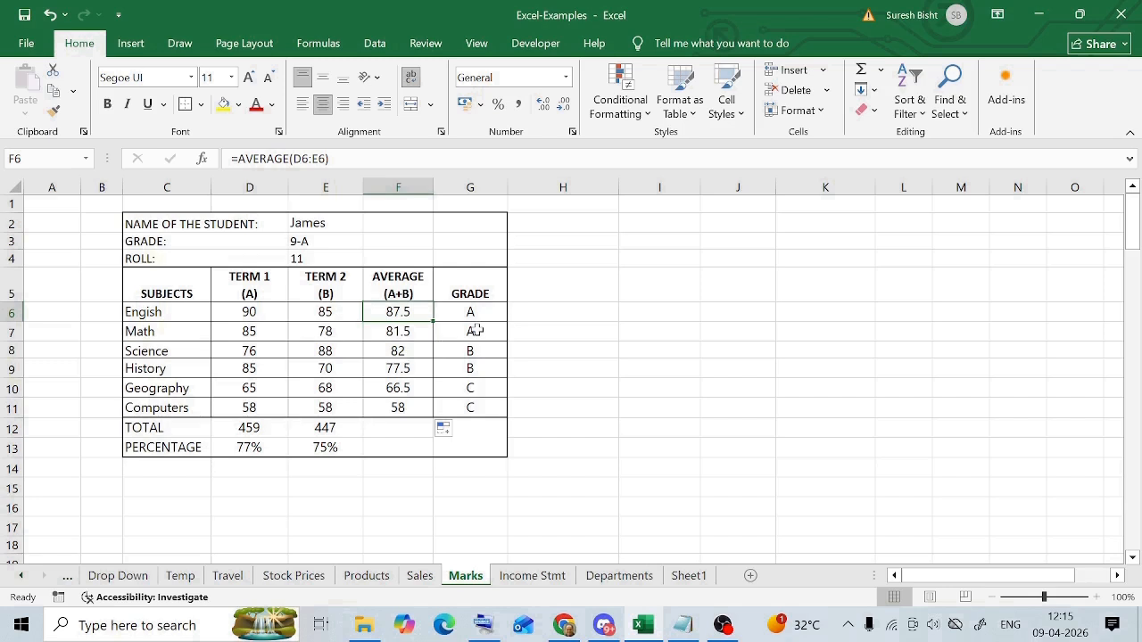
- Total the subject averages in cell F12 with the formula =SUM(F6:F11)
left_click(391, 429)
type("=S")
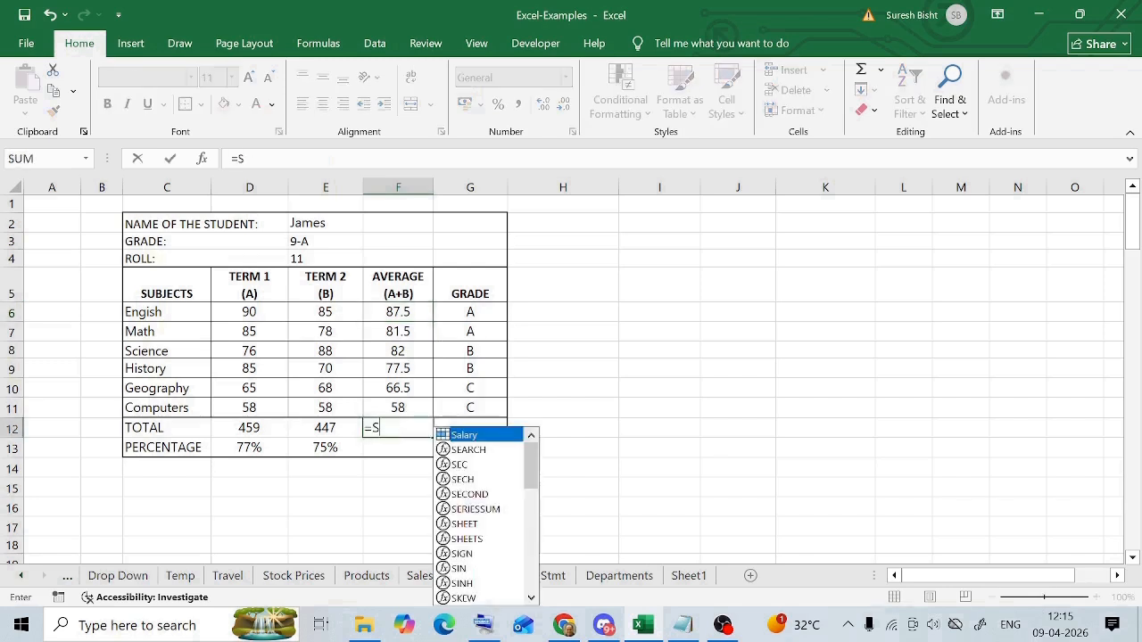
type("UM")
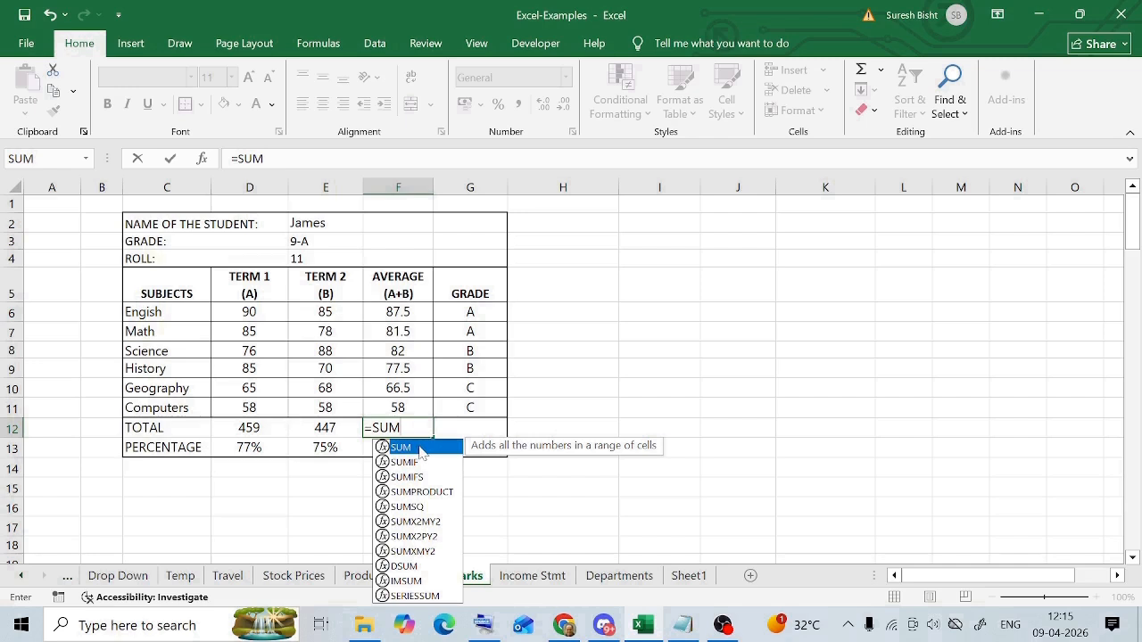
double_click(419, 449)
left_click_drag(392, 310, 393, 407)
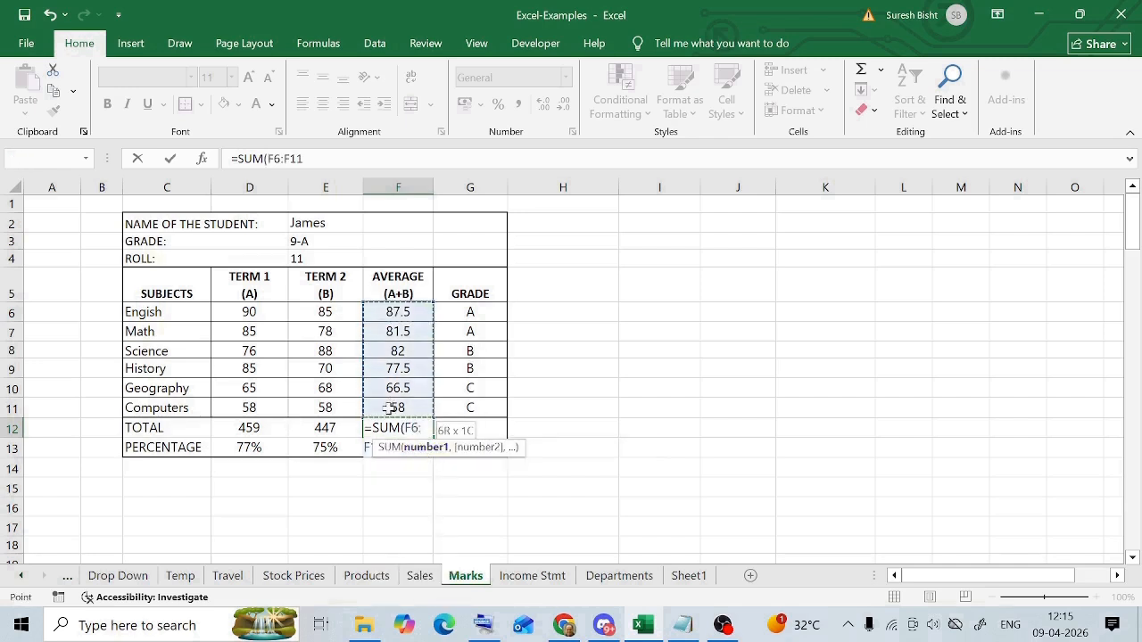
key("ctrl+Return")
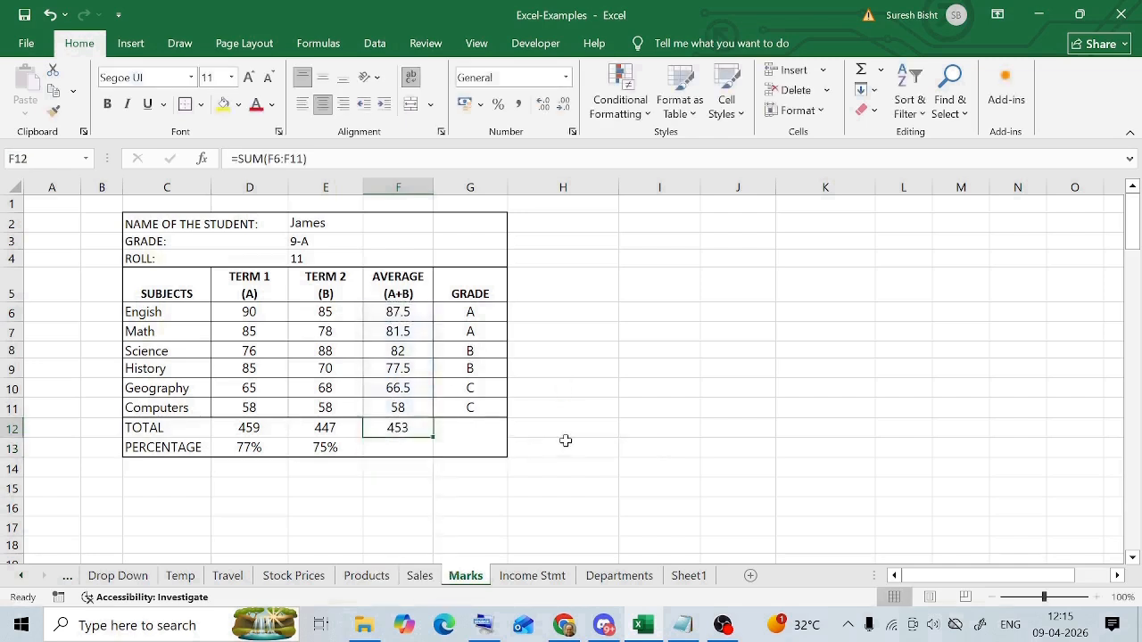
- Calculate the overall percentage in cell F13 with the formula =F12/600
left_click(401, 445)
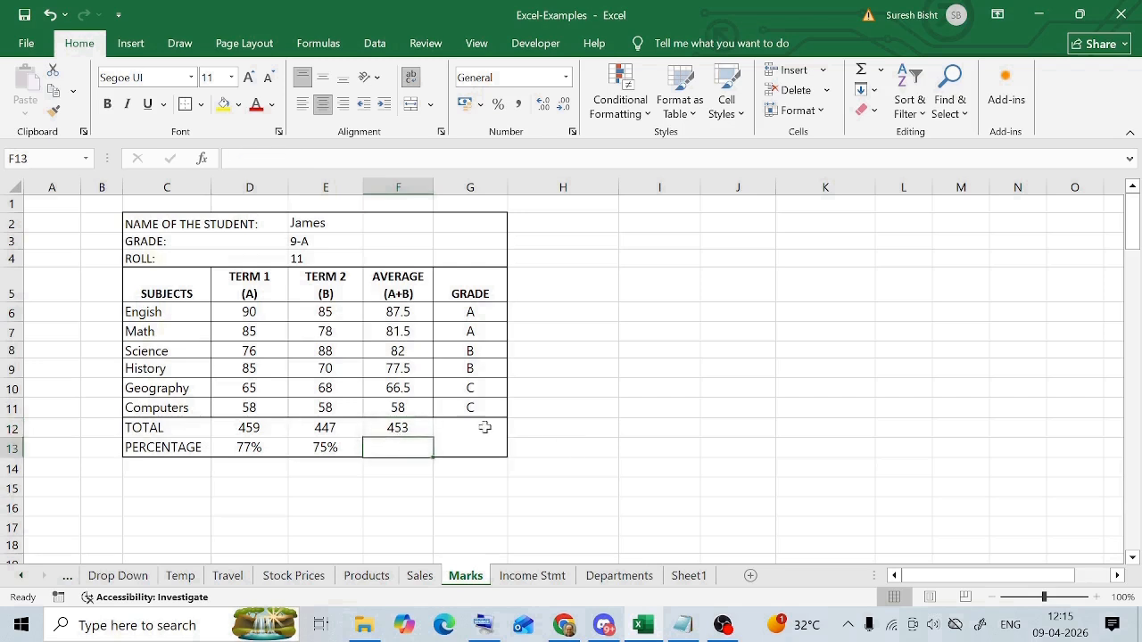
type("=")
left_click(398, 427)
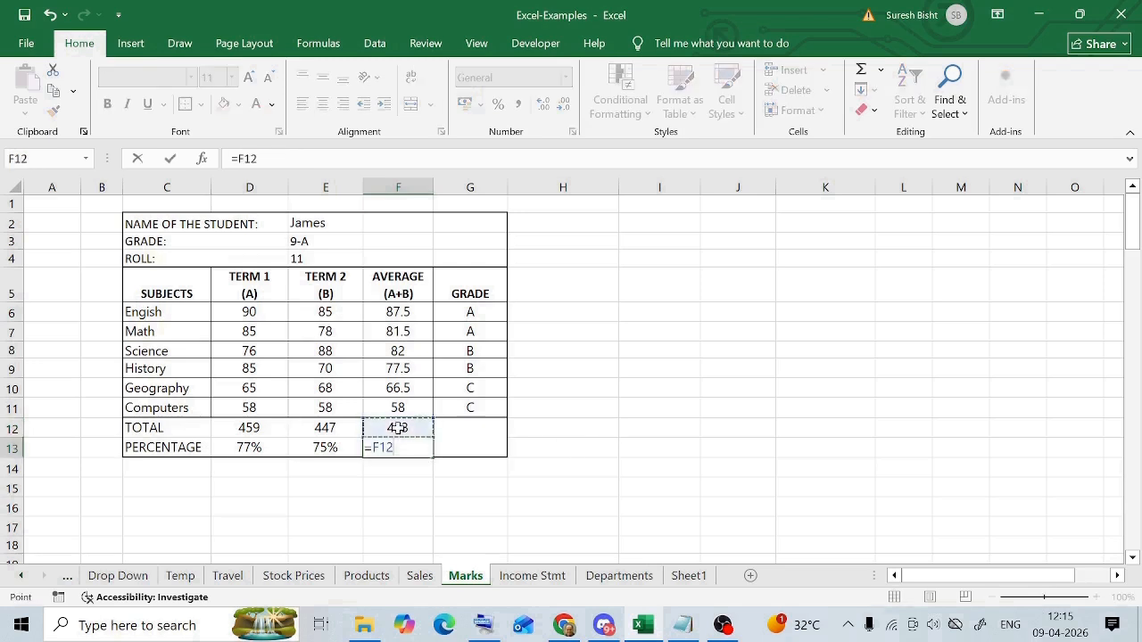
type("/600")
key("Return")
- Format the overall result in cell F13 as a percentage
left_click(395, 441)
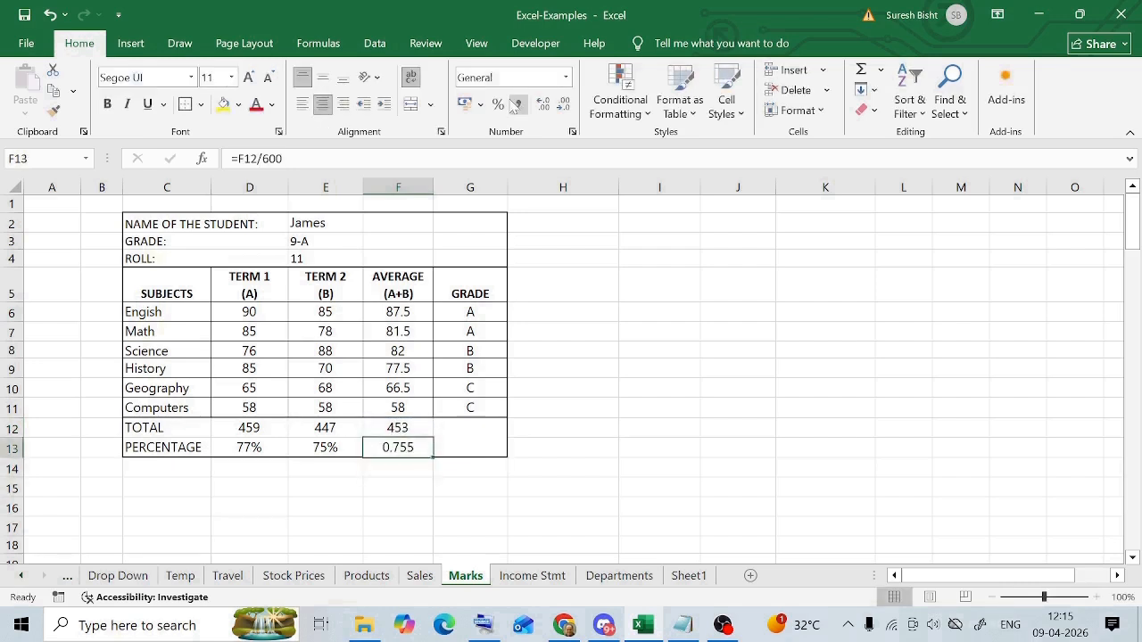
left_click(498, 104)
left_click(472, 448)
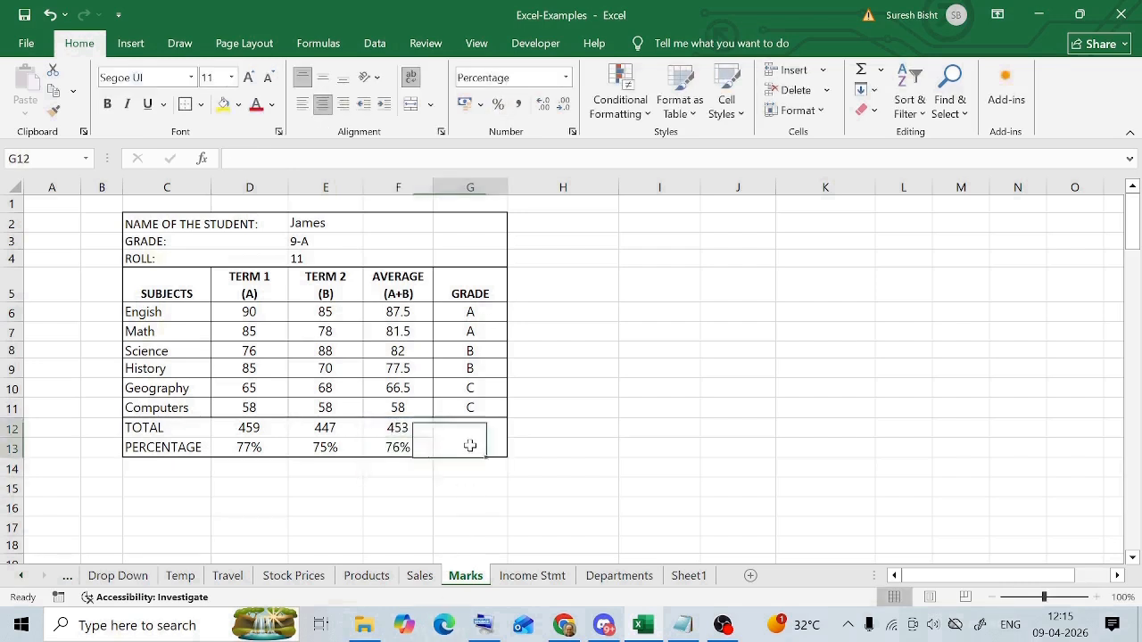
left_click(412, 448)
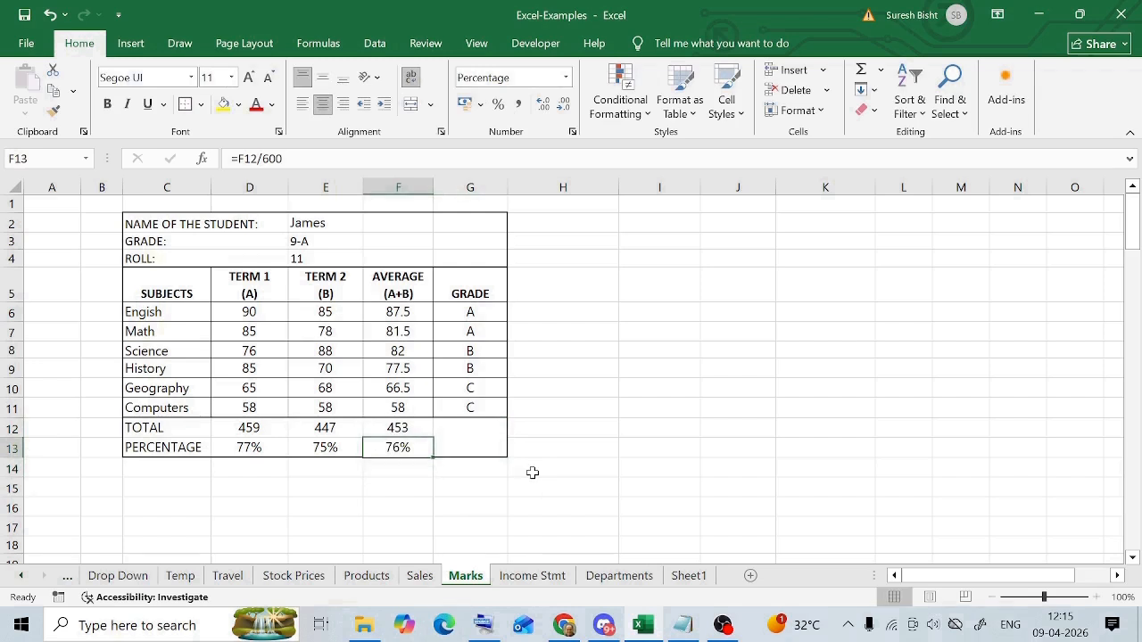
- Determine the pass or fail result in merged cell G12 with the formula =IF(F13>=40%, "PASS", "FAIL")
left_click(478, 446)
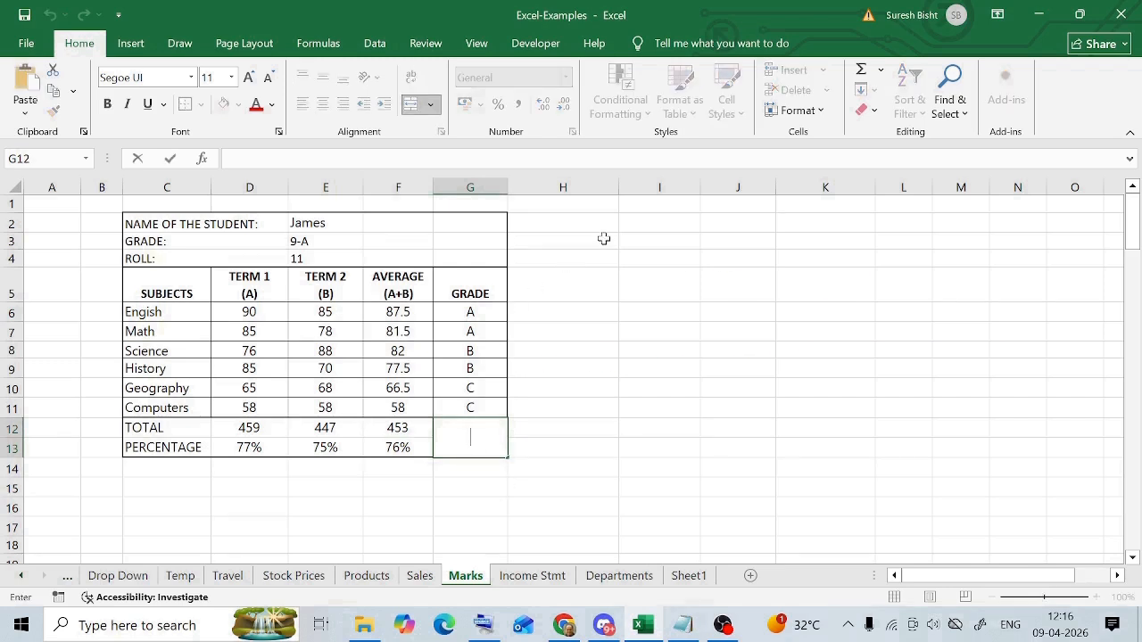
type("=IF")
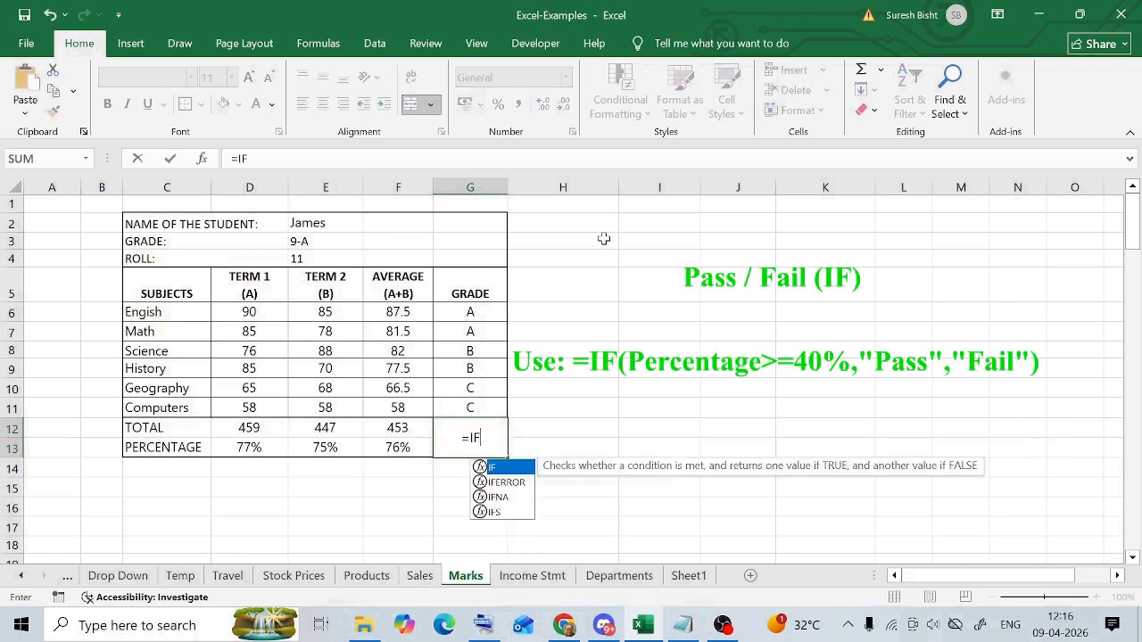
type("(")
left_click(398, 447)
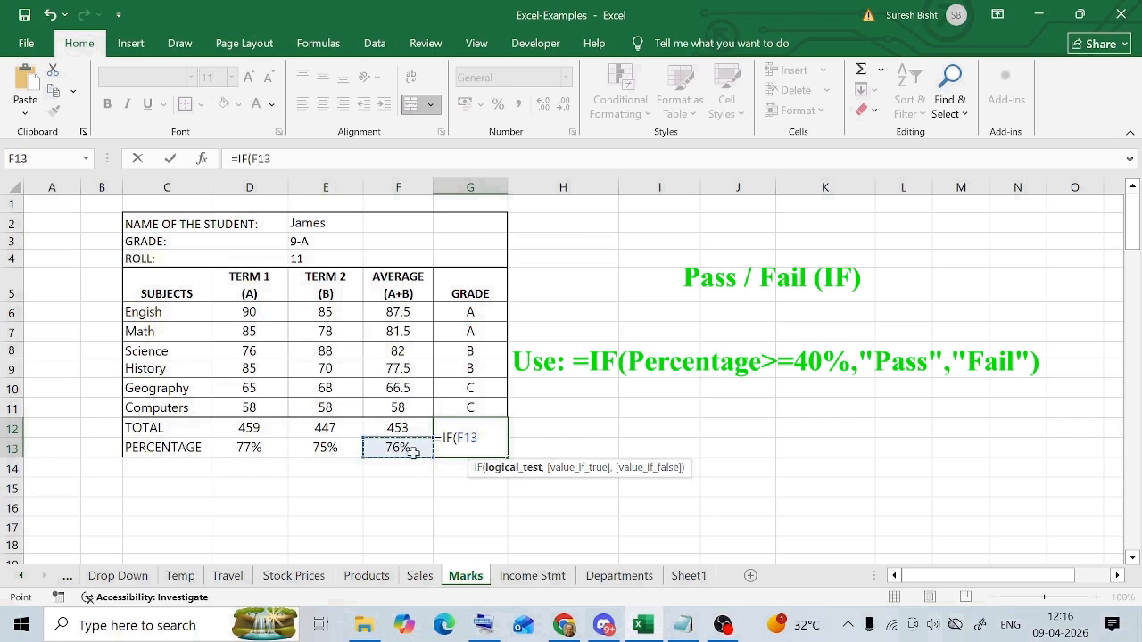
type(">=40%")
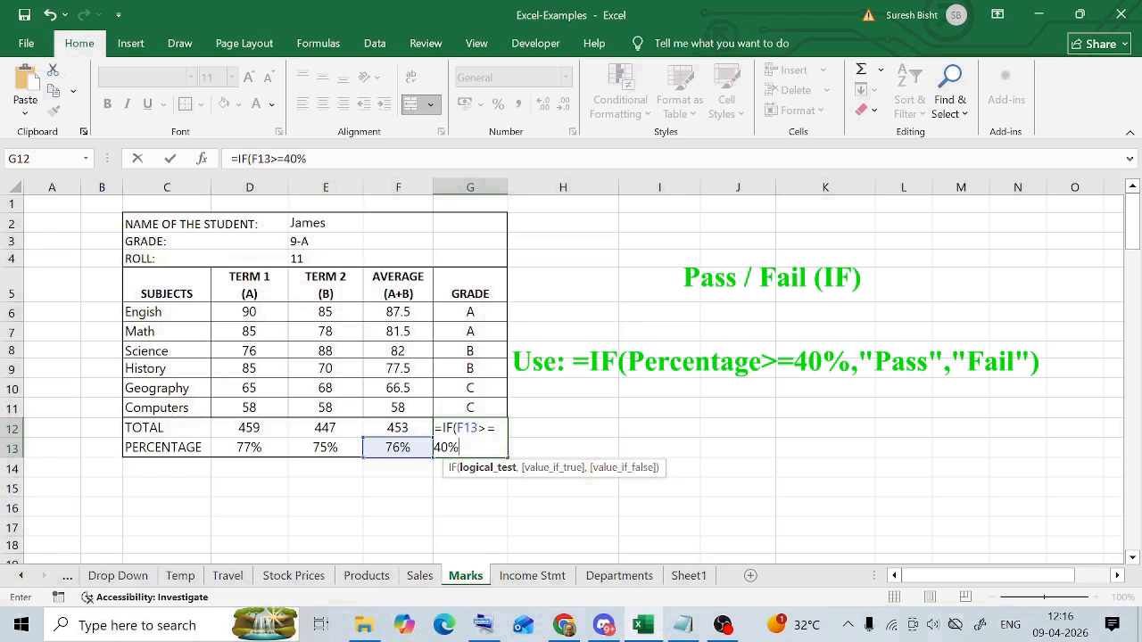
type(",")
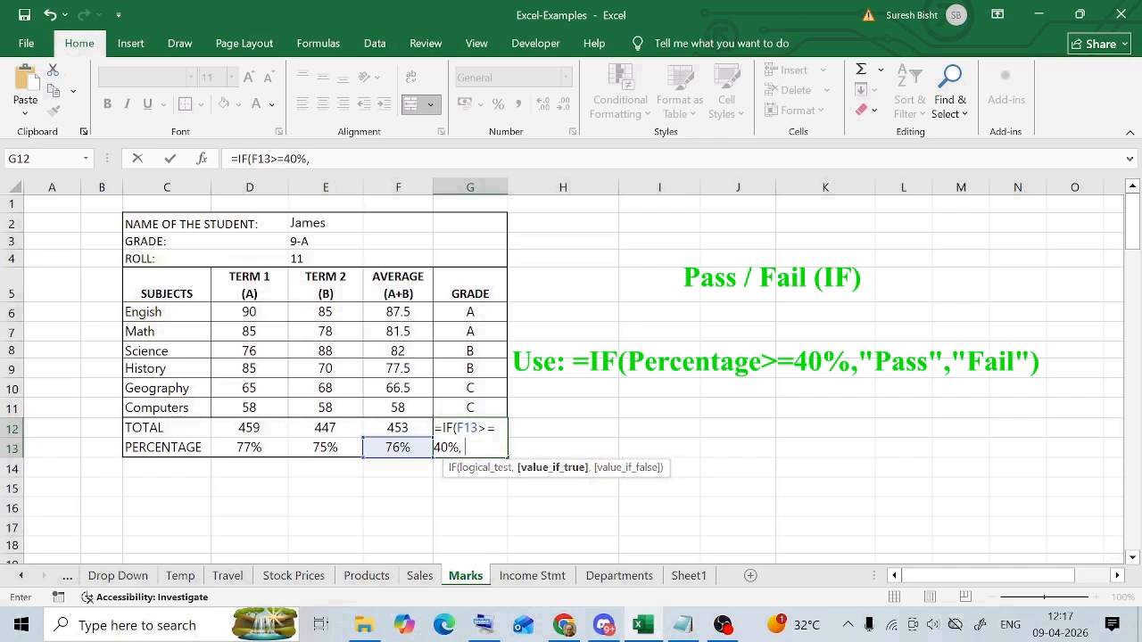
type(" \"PASS\",")
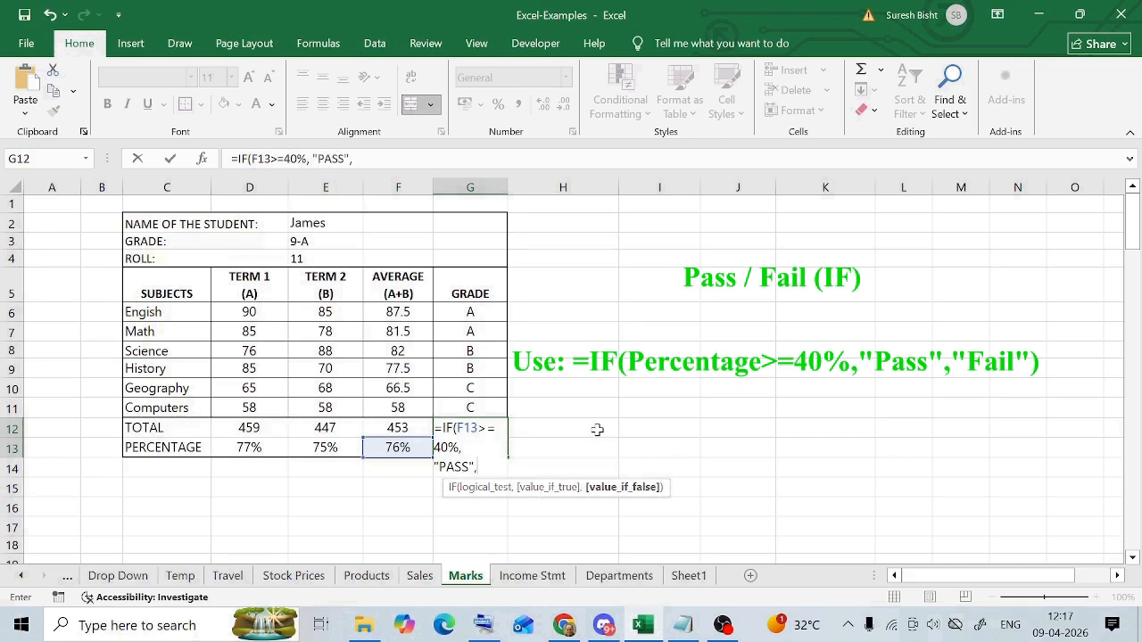
type(" \"FAIL\")")
key("ctrl+Return")
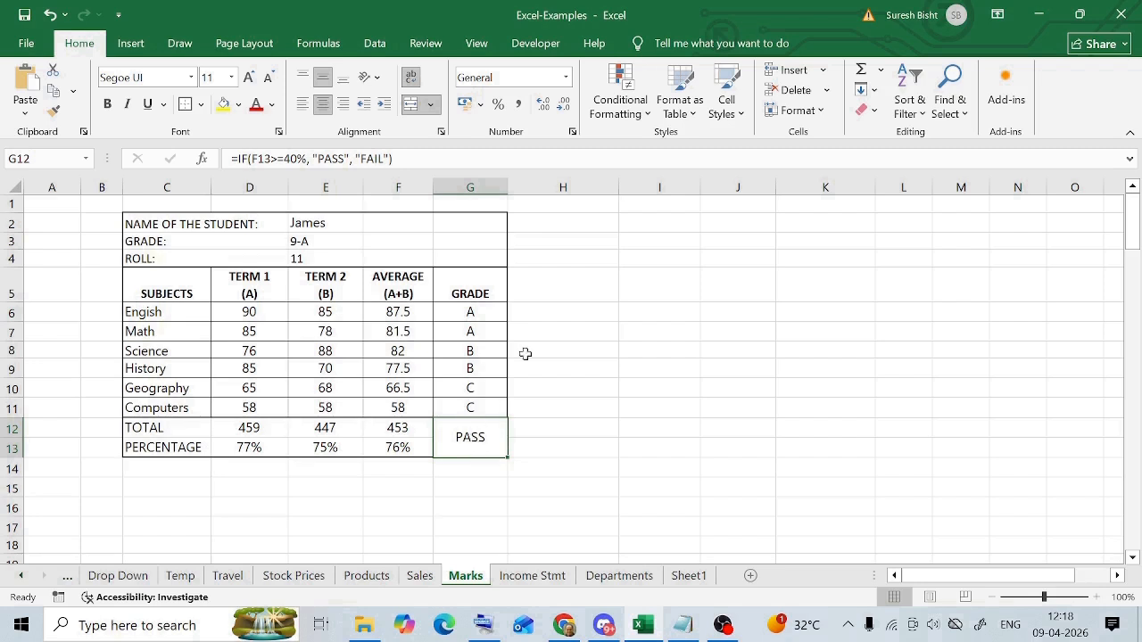
- Add an Equal To conditional formatting rule to G12 that highlights FAIL with Light Red Fill with Dark Red Text
left_click(651, 120)
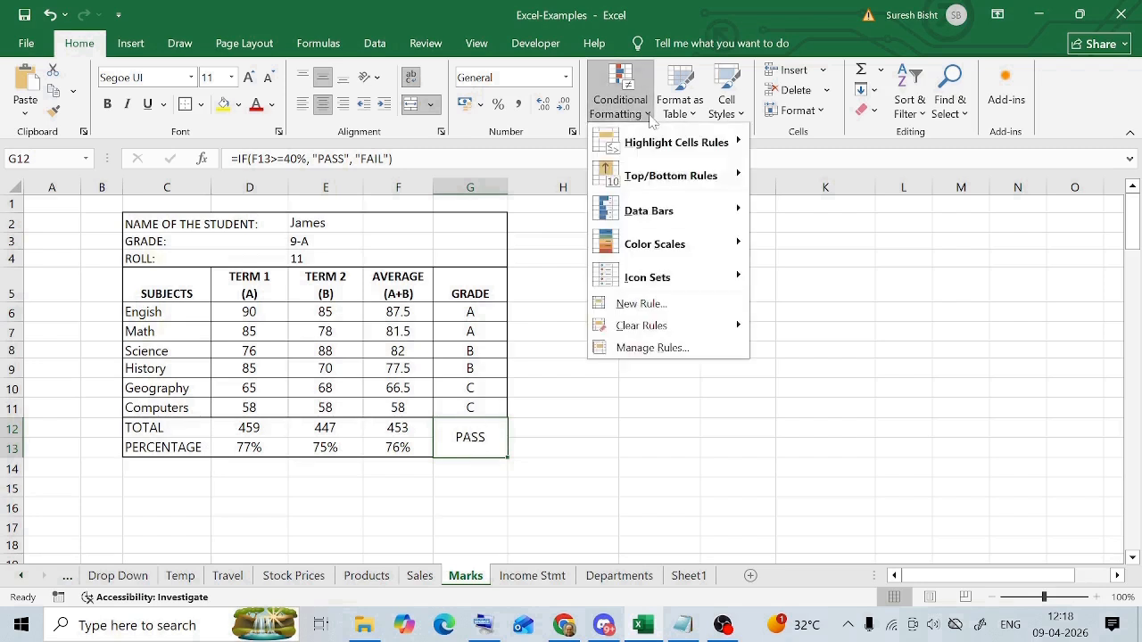
mouse_move(655, 145)
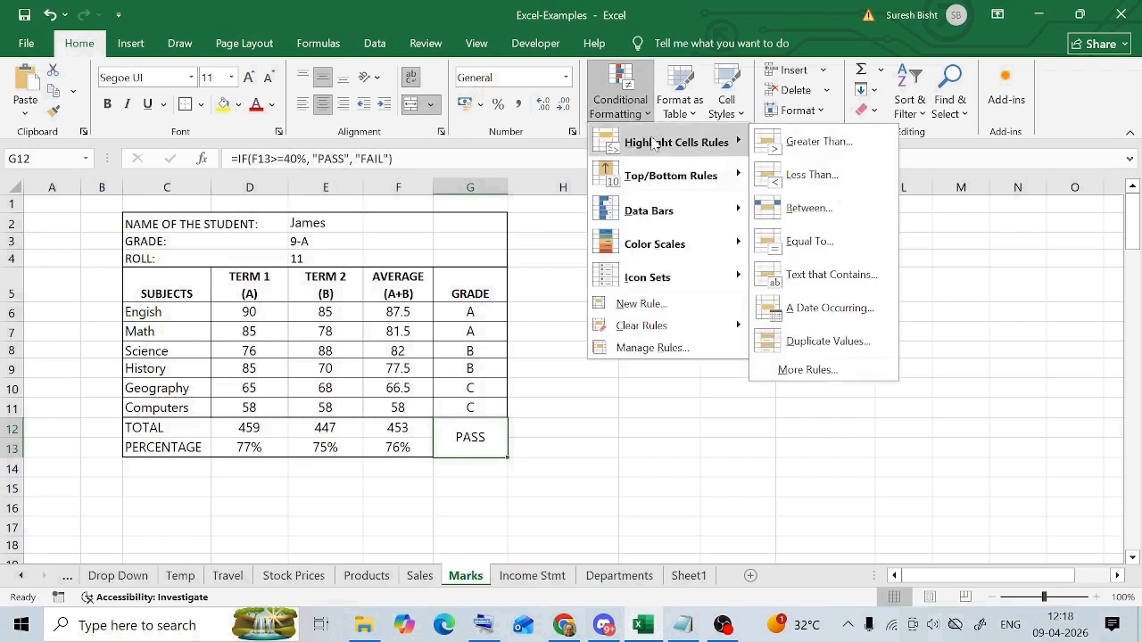
left_click(845, 250)
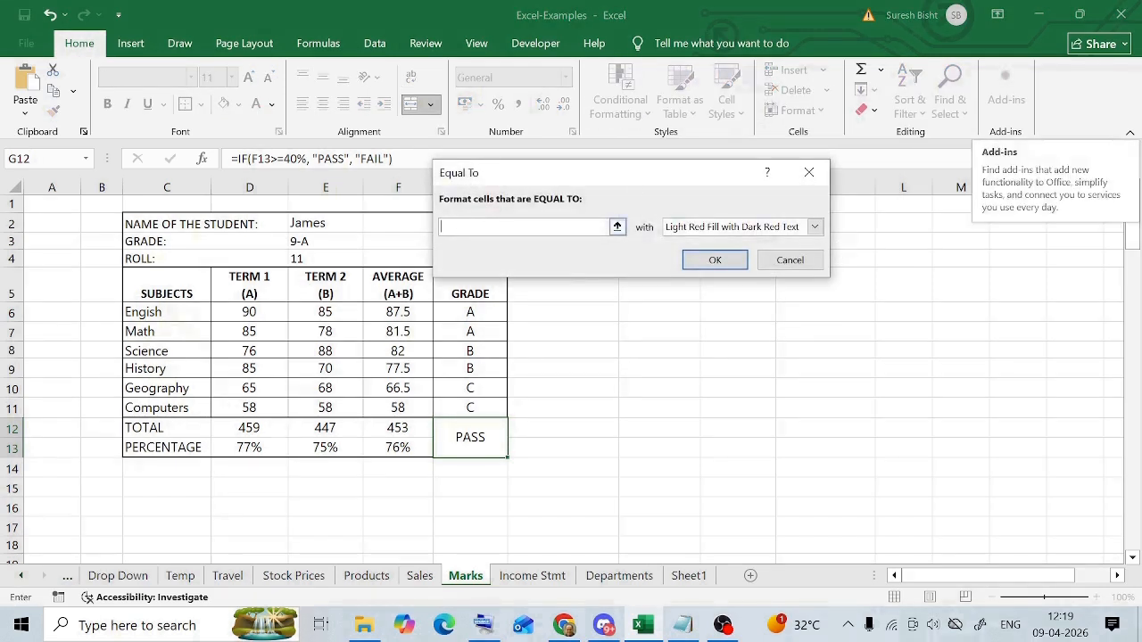
type("FAIL")
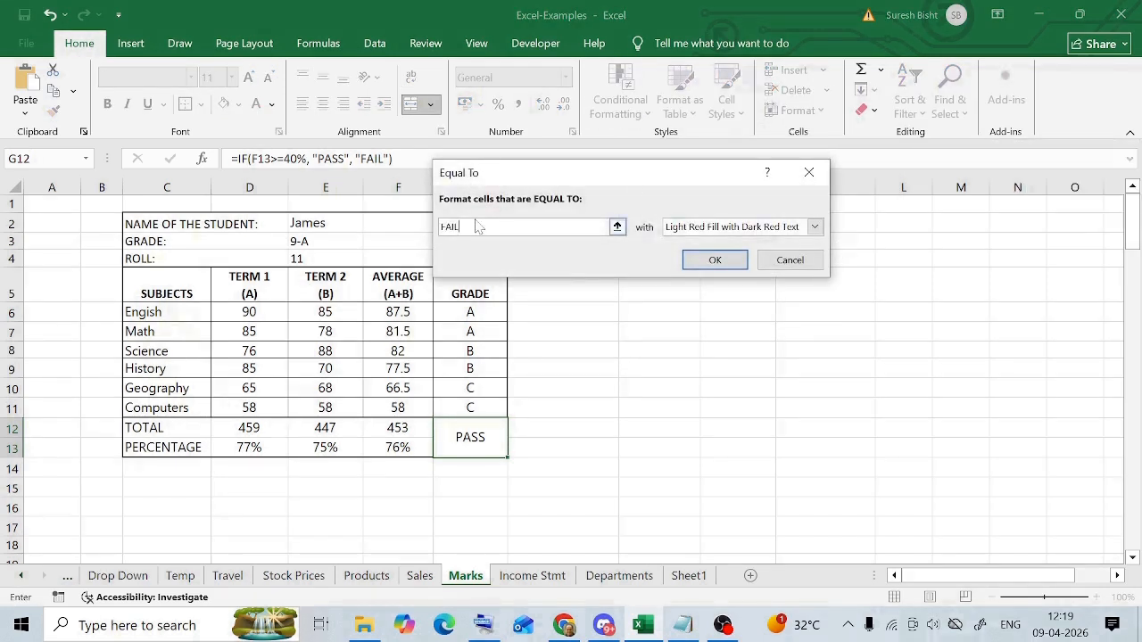
left_click(717, 261)
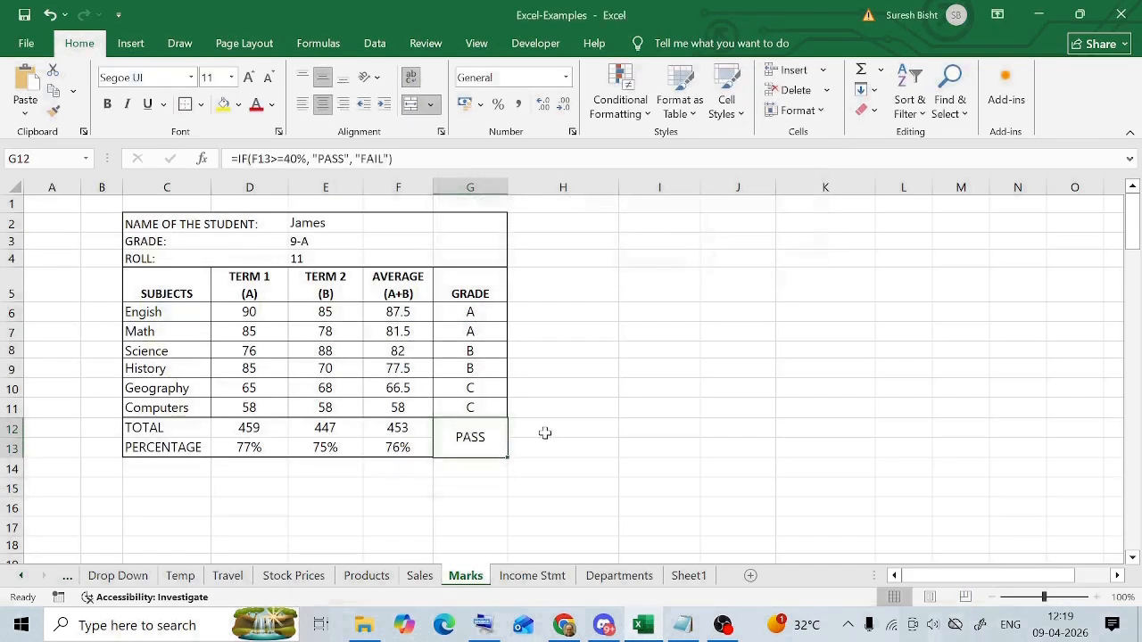
- Test the highlight rule by overwriting G12 with FAIL, clear the cell, and undo to bring back the IF formula
key("BackSpace")
type("FAIL")
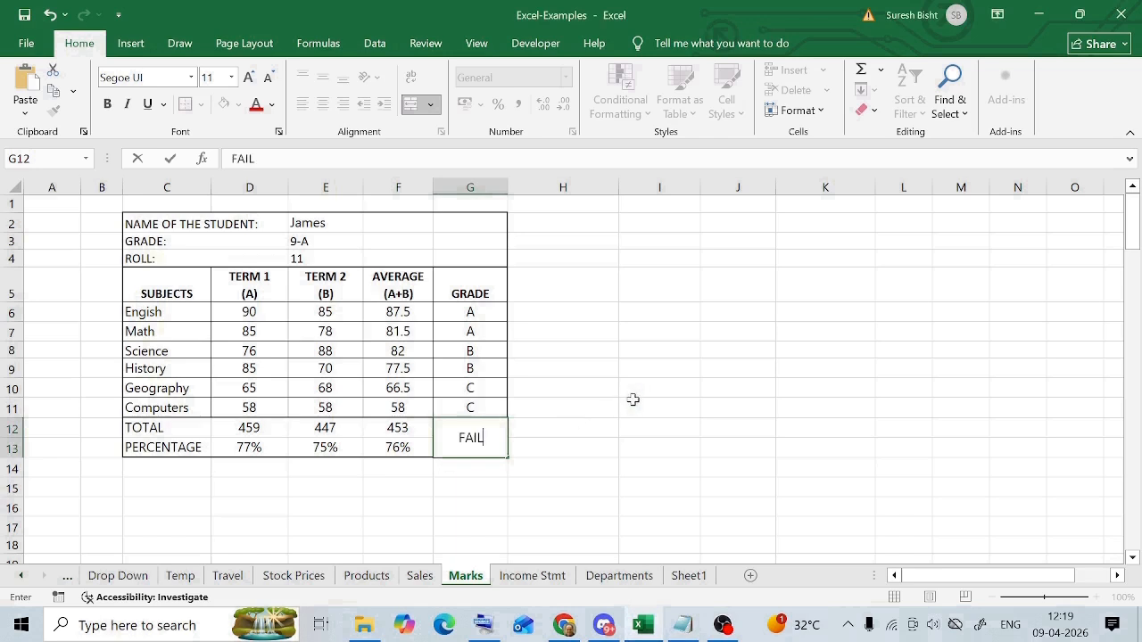
key("Return")
key("Up")
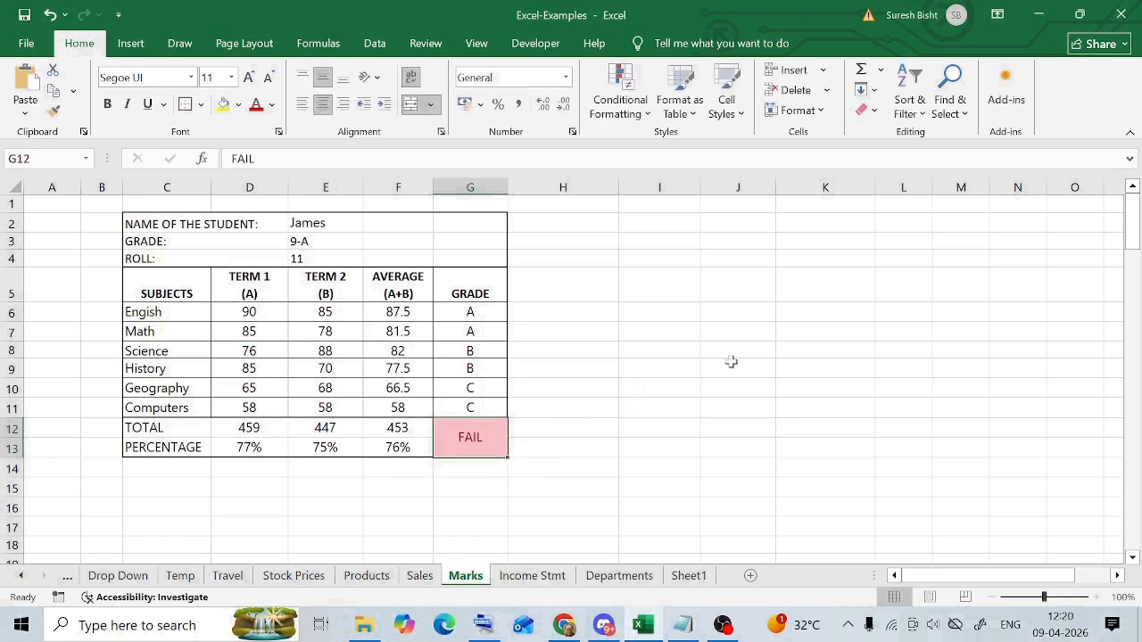
key("Delete")
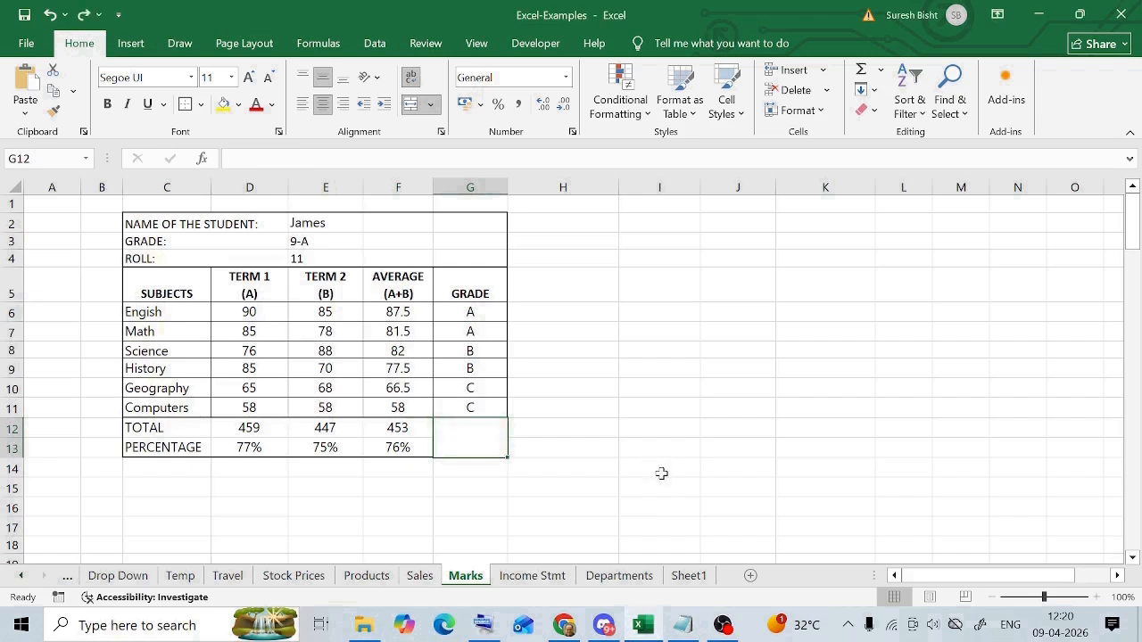
key("ctrl+z")
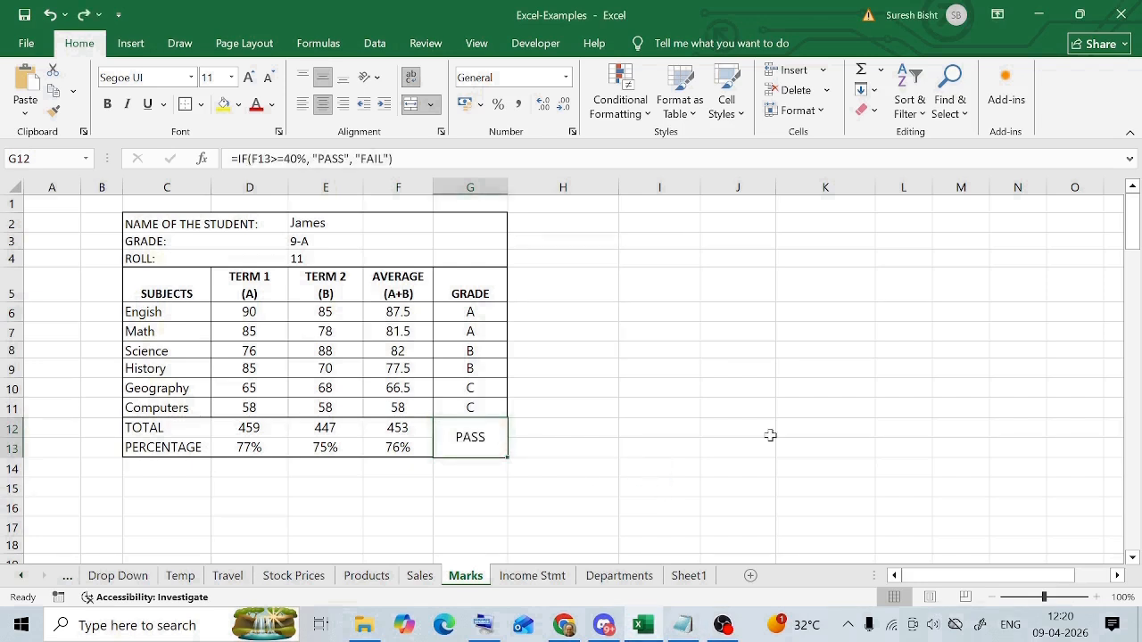